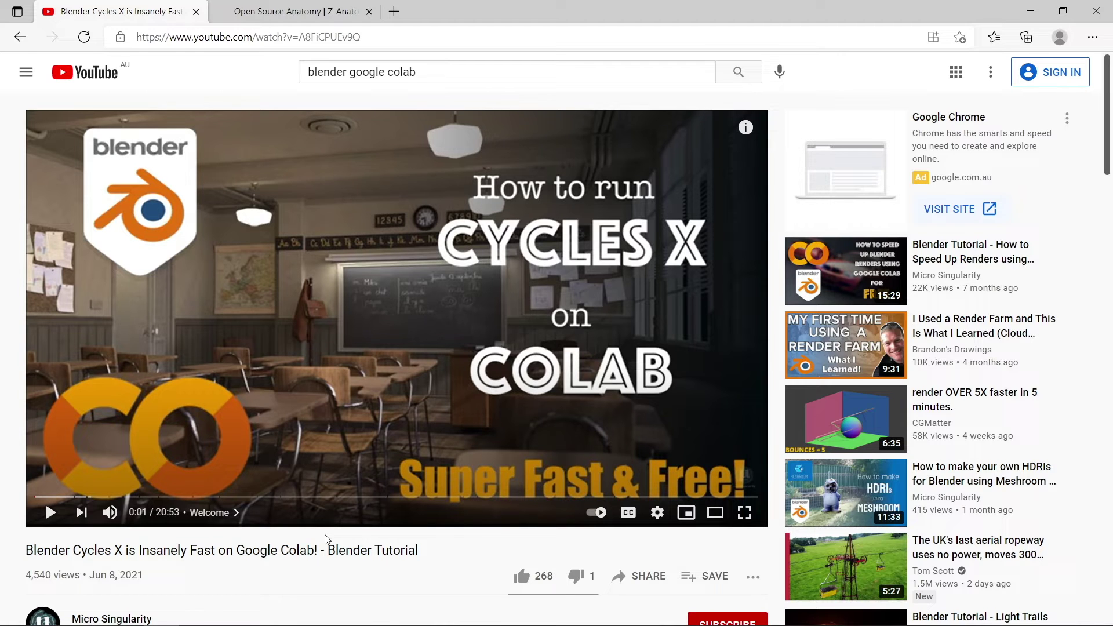
Preview the Blender Cycles X on Google Colab tutorial video and view the playlist on speeding up renders
scroll(323, 547, "down", 1)
scroll(267, 532, "up", 1)
left_click(50, 513)
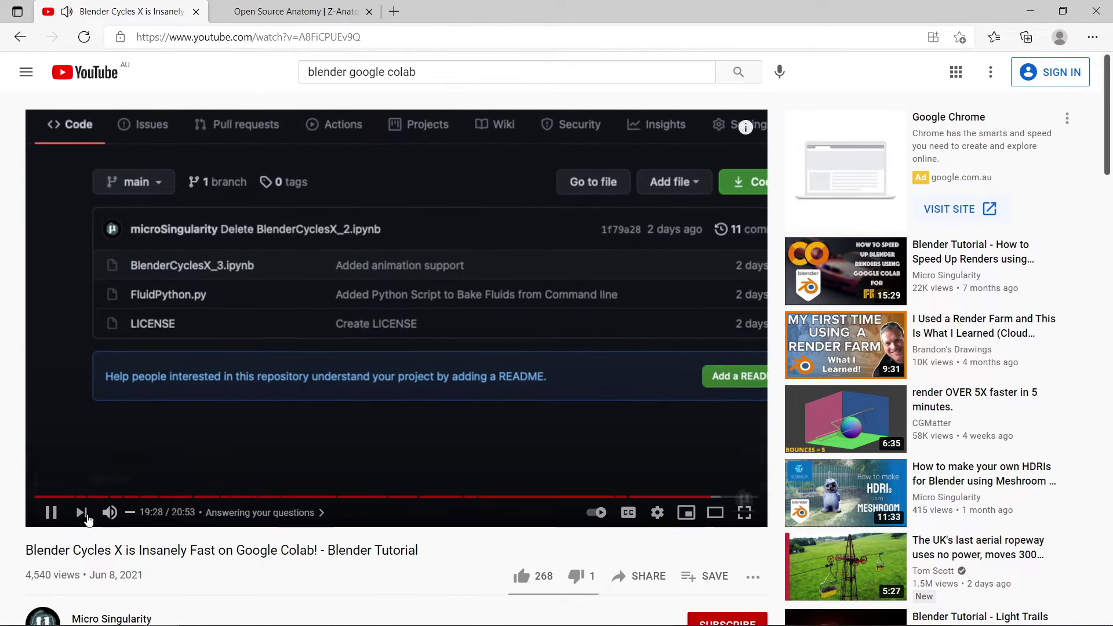
left_click(50, 510)
scroll(170, 558, "down", 3)
key("alt+Left")
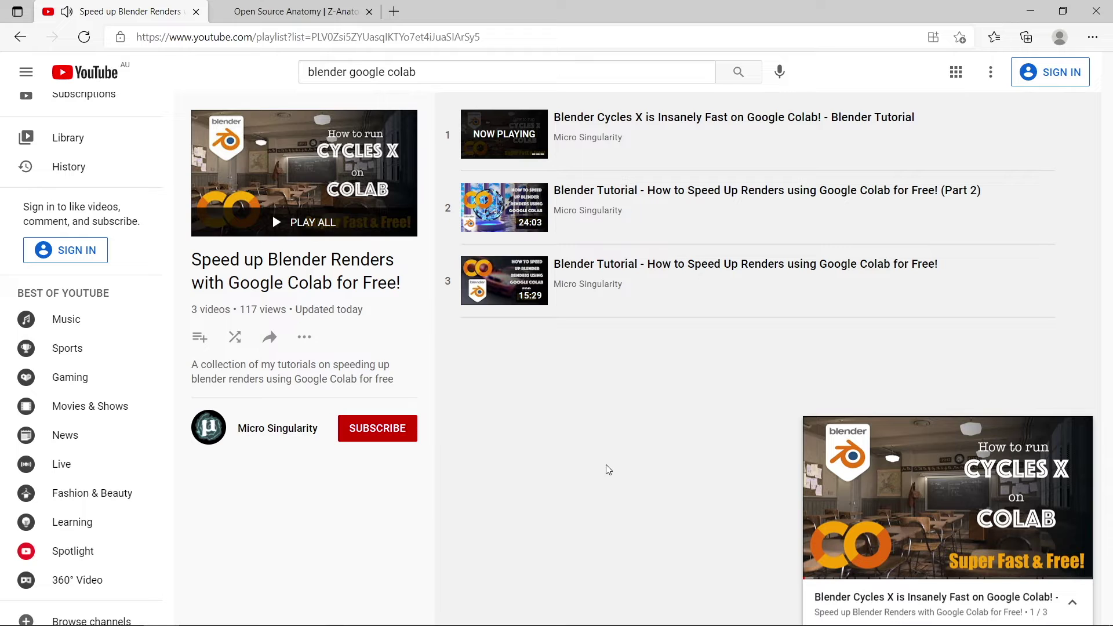
Examine the Z-Anatomy website's About page for its sources, license, contribution and objective sections
key("ctrl+Tab")
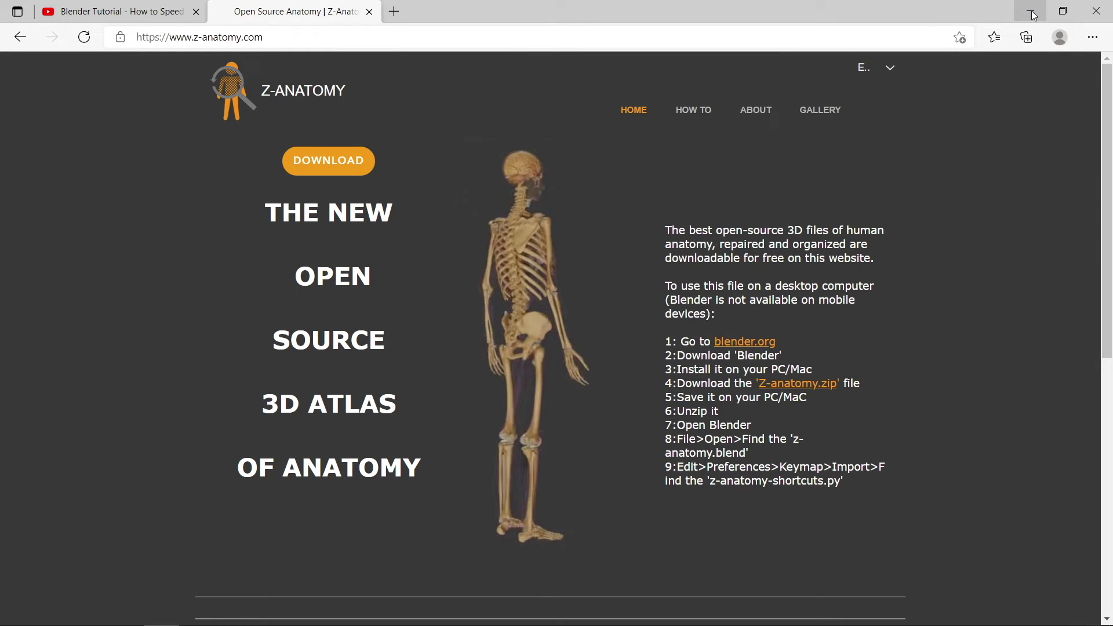
left_click(756, 110)
scroll(794, 253, "down", 5)
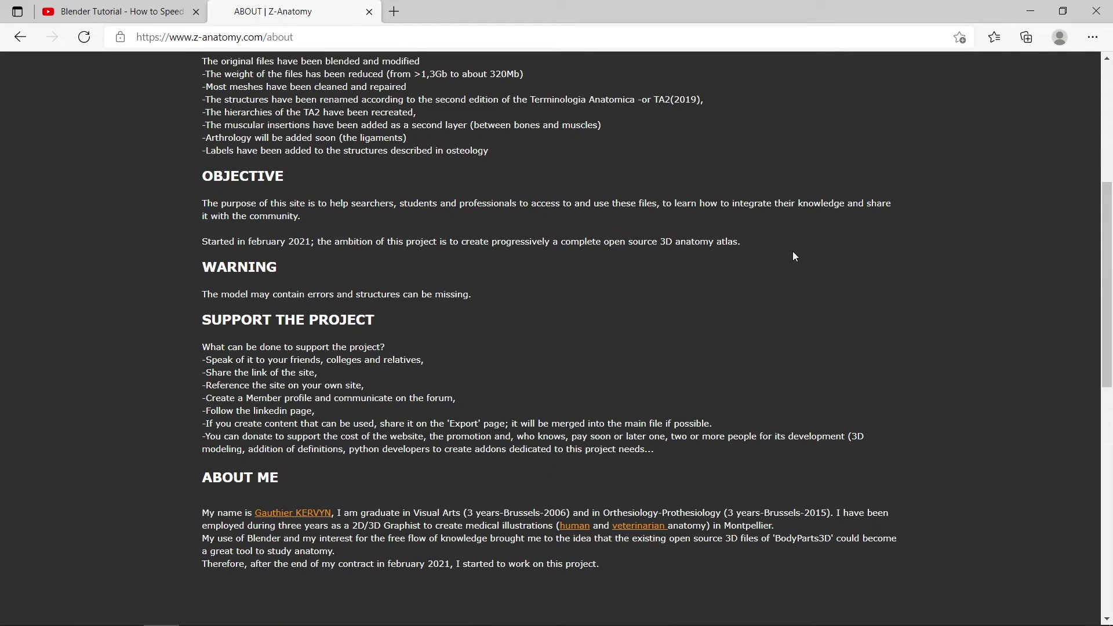
scroll(794, 256, "up", 2)
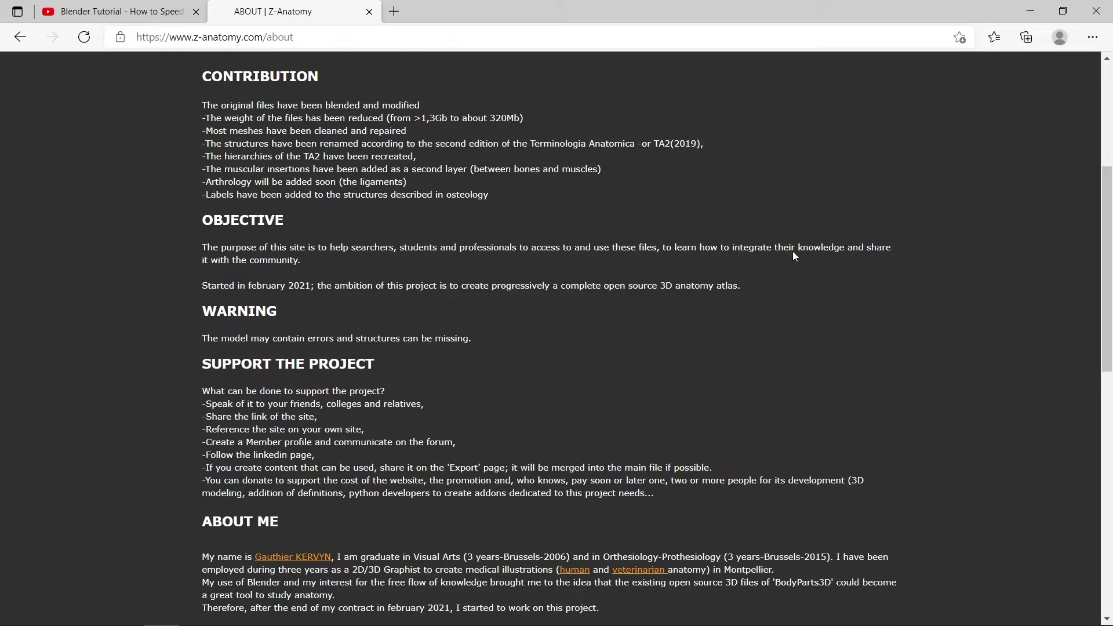
scroll(795, 256, "down", 2)
scroll(795, 257, "up", 5)
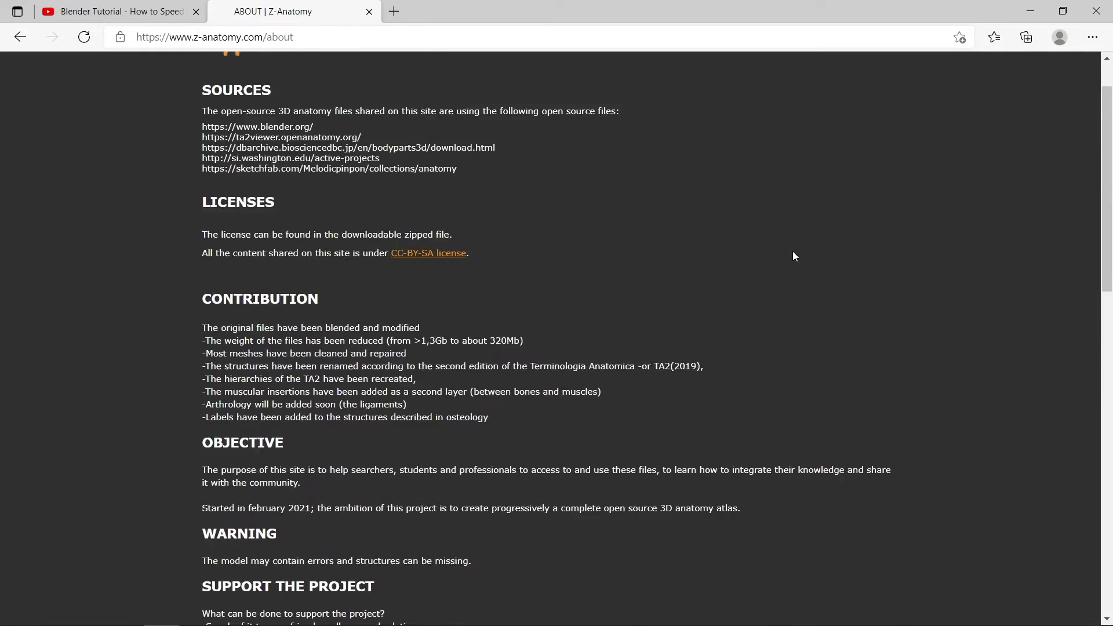
scroll(794, 256, "down", 1)
scroll(795, 256, "down", 4)
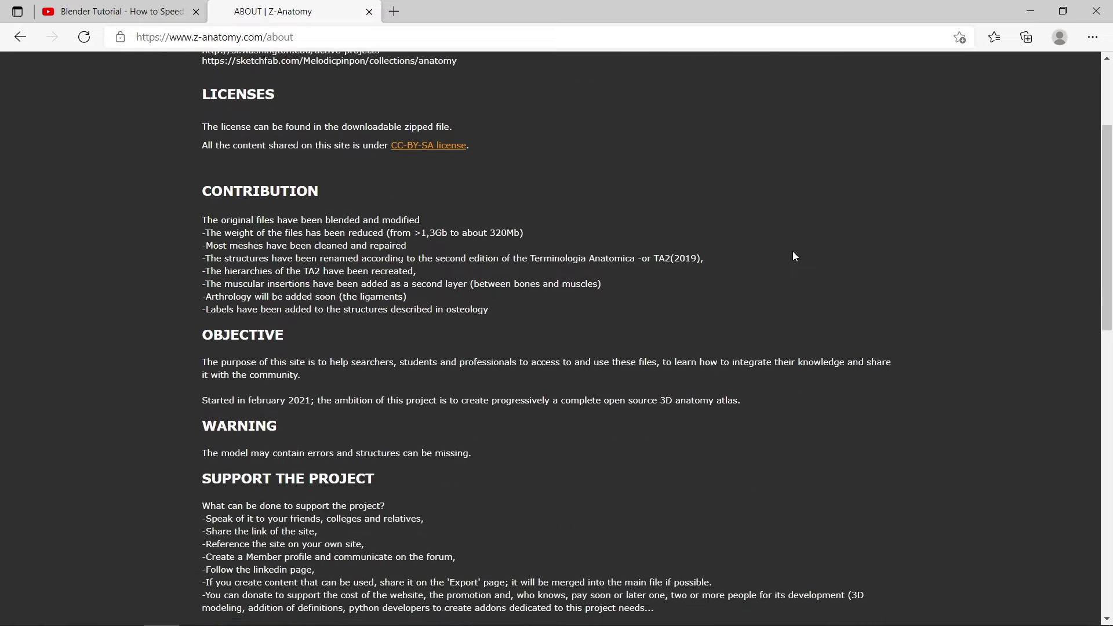
scroll(783, 241, "up", 6)
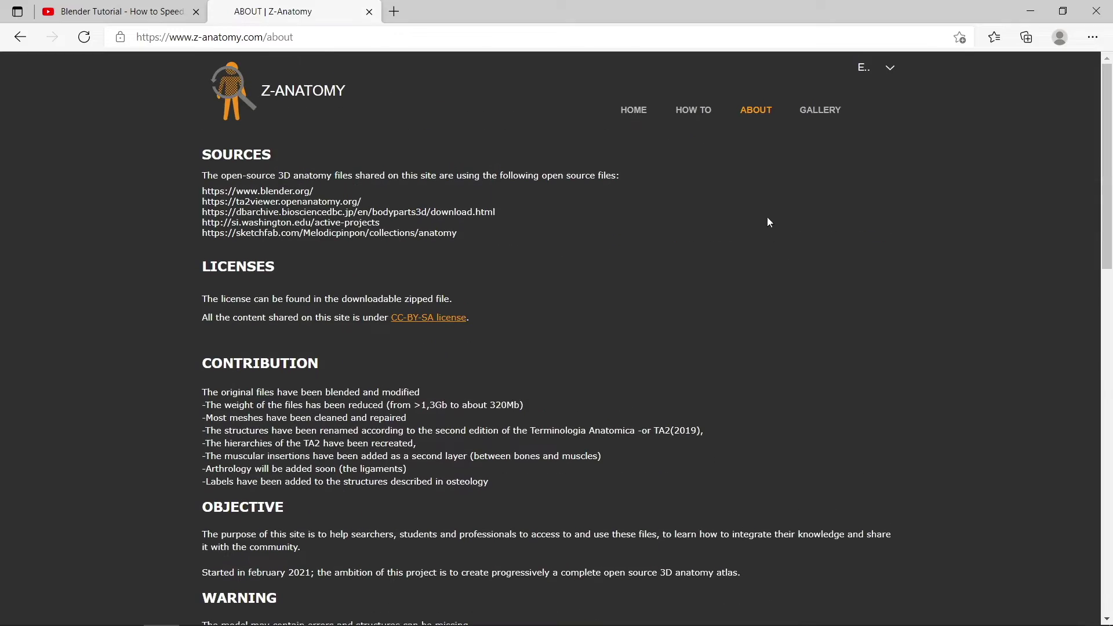
Return to the Z-Anatomy home page and request the Z-Anatomy.zip download
left_click(632, 111)
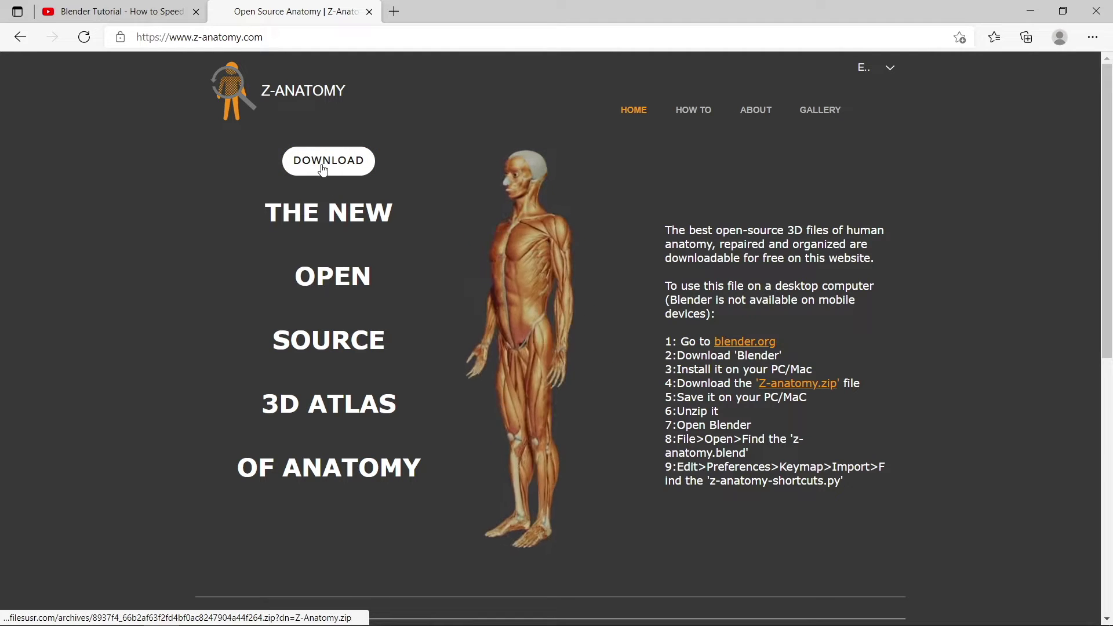
left_click(323, 168)
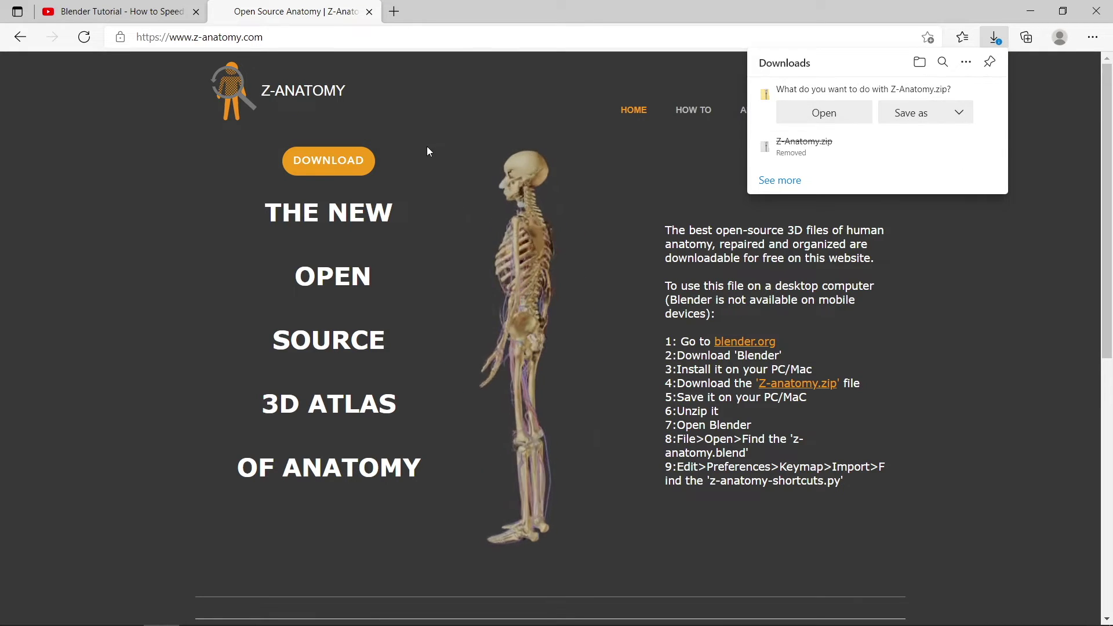
left_click(987, 91)
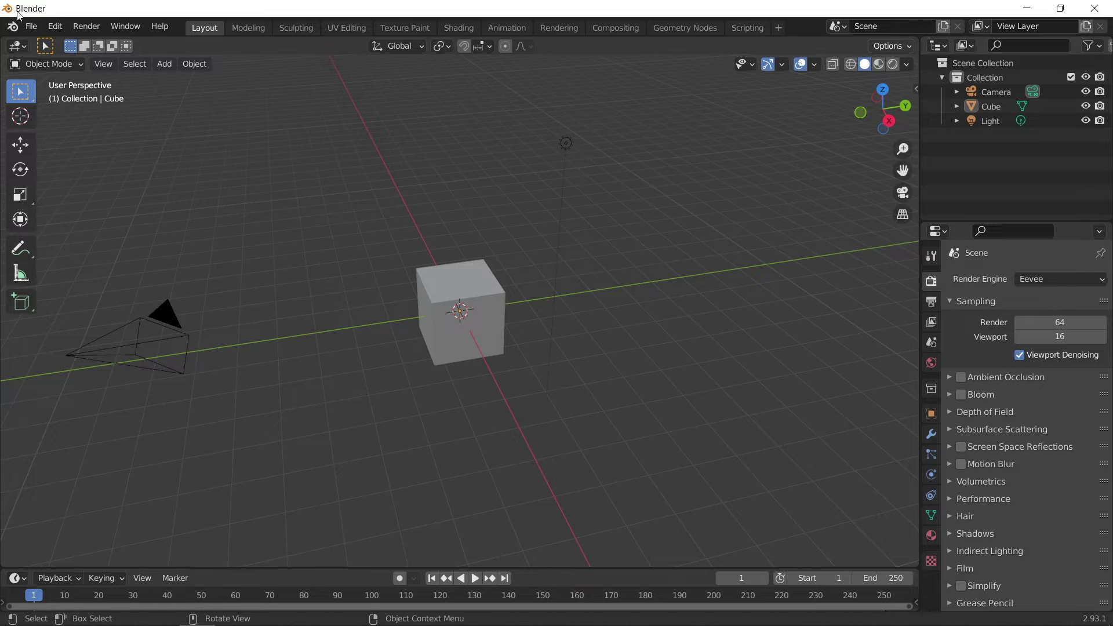
Switch to Blender and open Z-Anatomy.blend from the Z-Anatomy folder, without saving the current untitled file
left_click(31, 26)
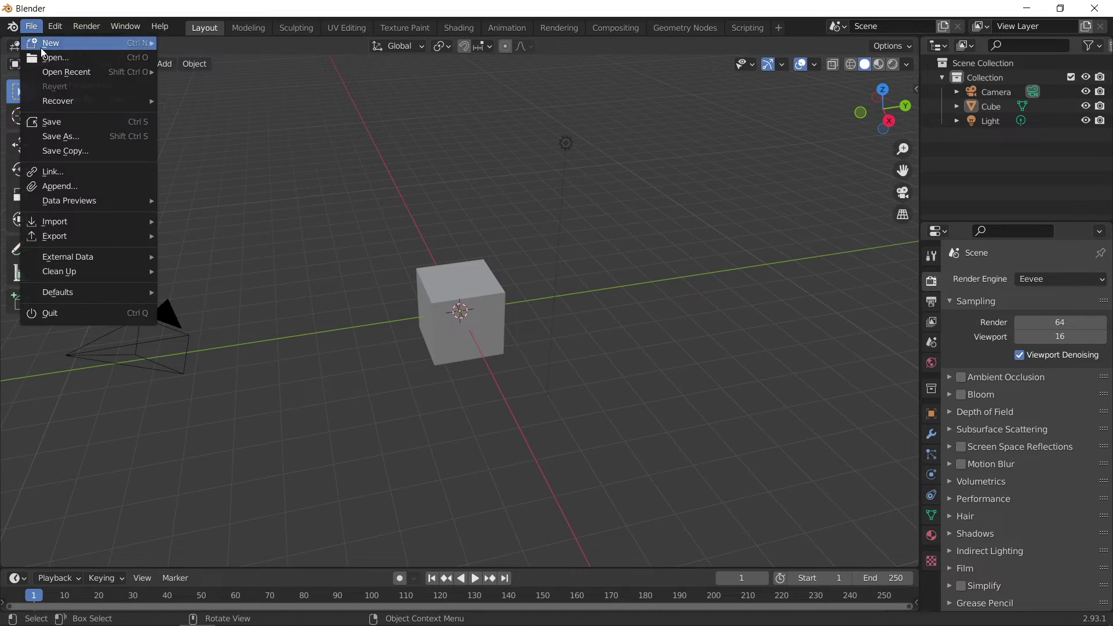
left_click(58, 58)
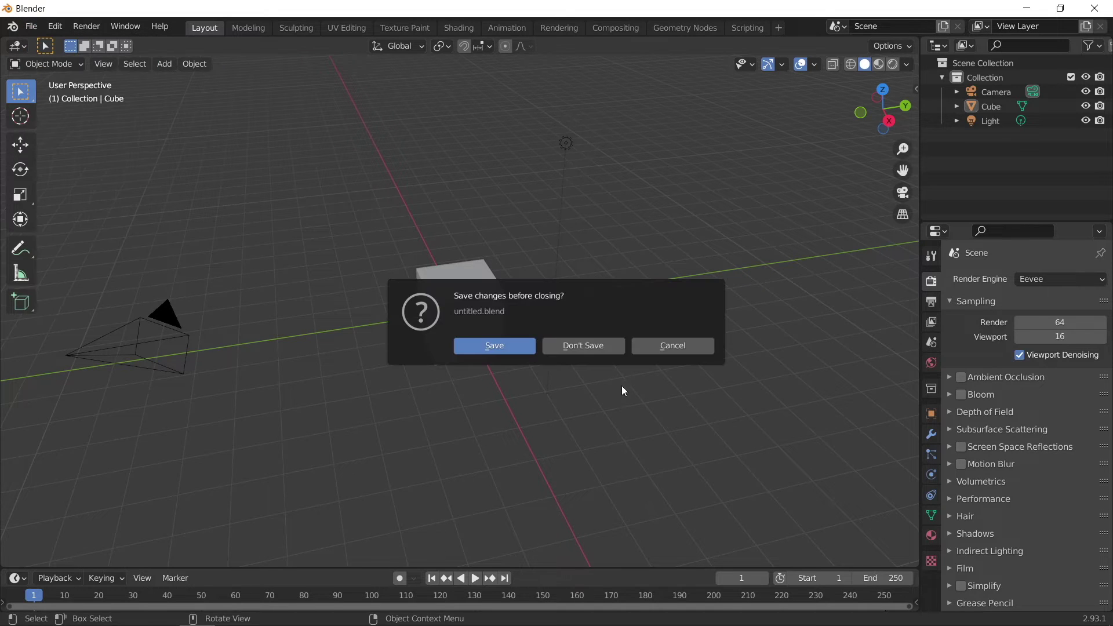
left_click(578, 346)
double_click(408, 186)
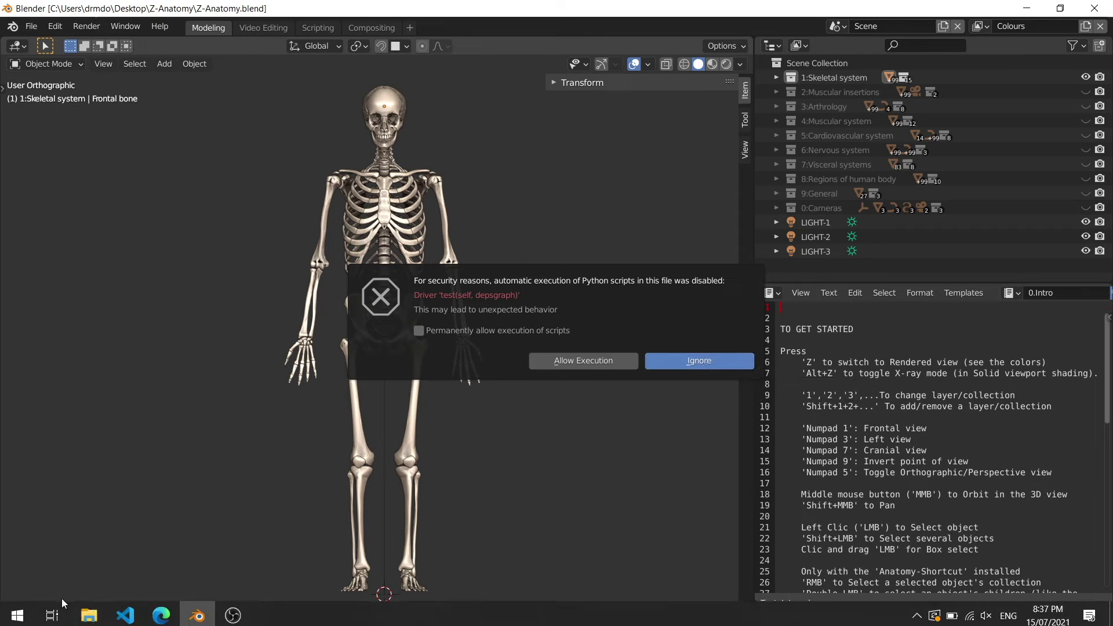
Check the Z-Anatomy folder's files in File Explorer, and back in Blender ignore the automatic script execution request
left_click(86, 613)
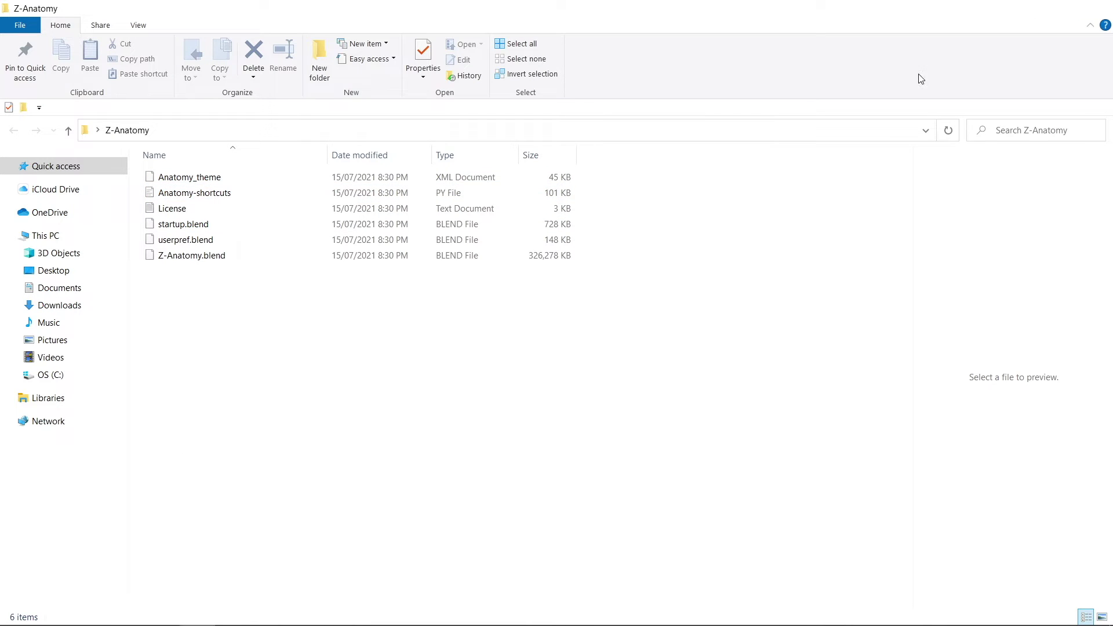
key("alt+Tab")
left_click(704, 360)
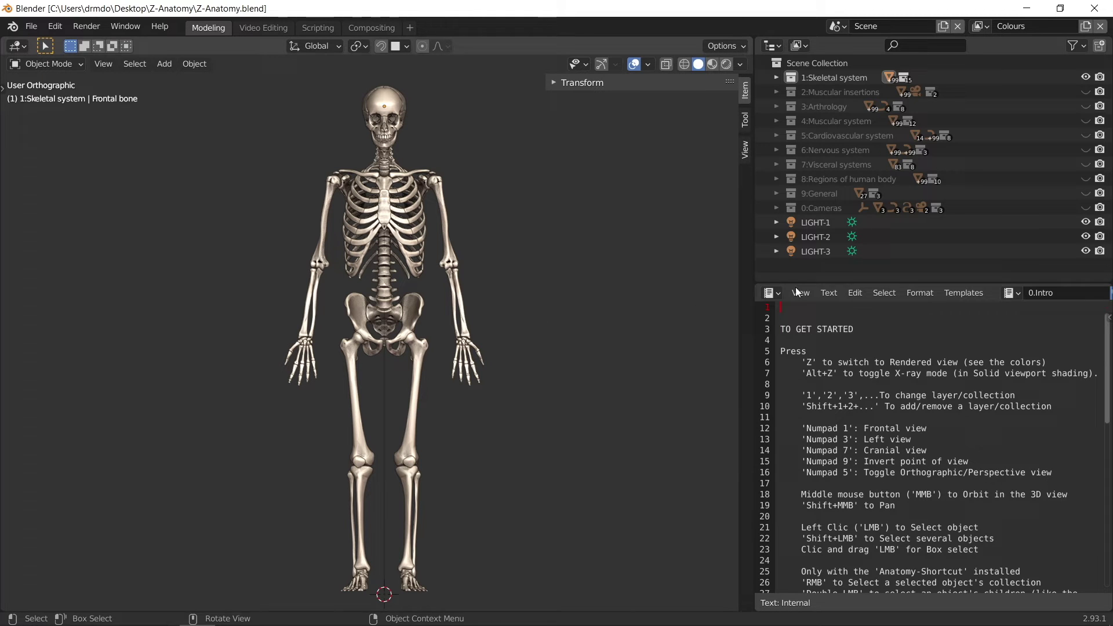
Read through the getting-started shortcut notes in the 0.Intro text
scroll(836, 451, "down", 10)
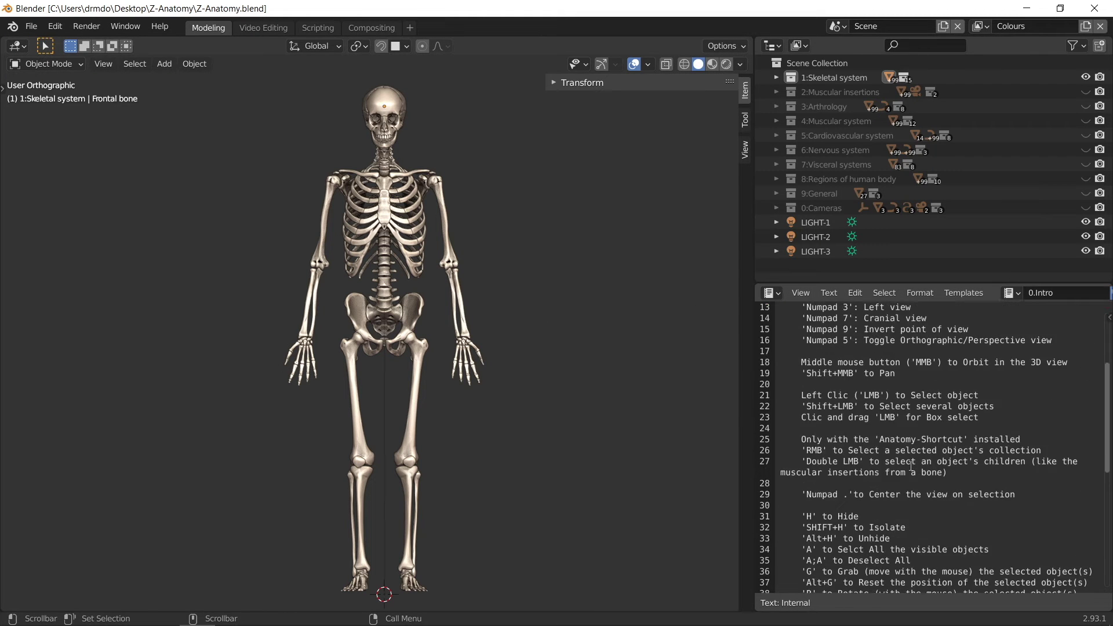
scroll(912, 467, "up", 10)
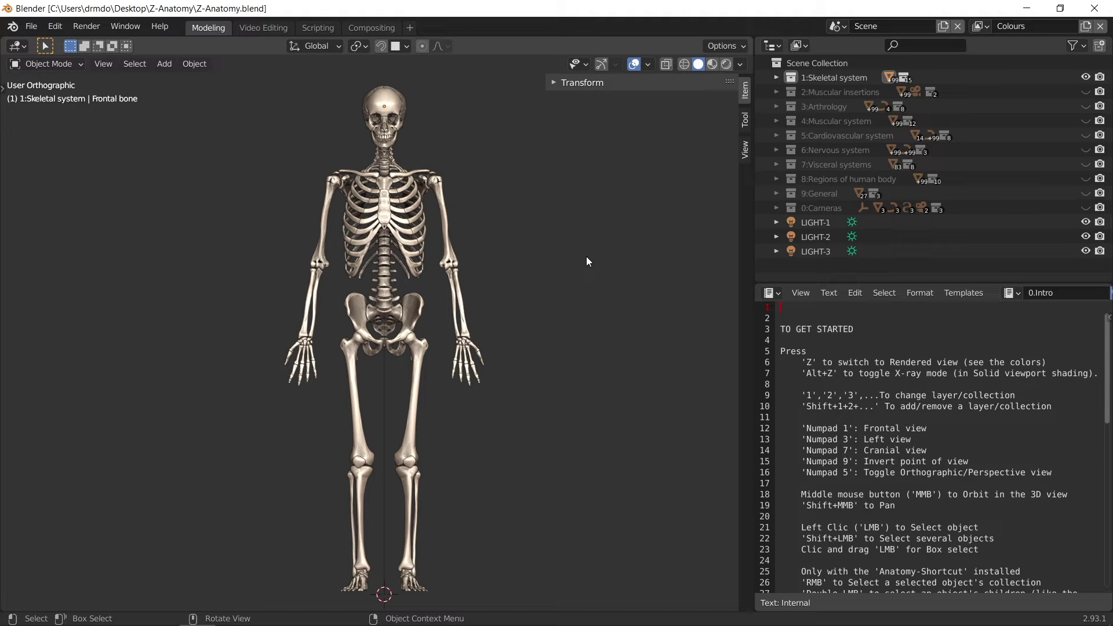
Toggle the visibility of the 1:Skeletal system collection off and back on twice
middle_click_drag(586, 256, 626, 267)
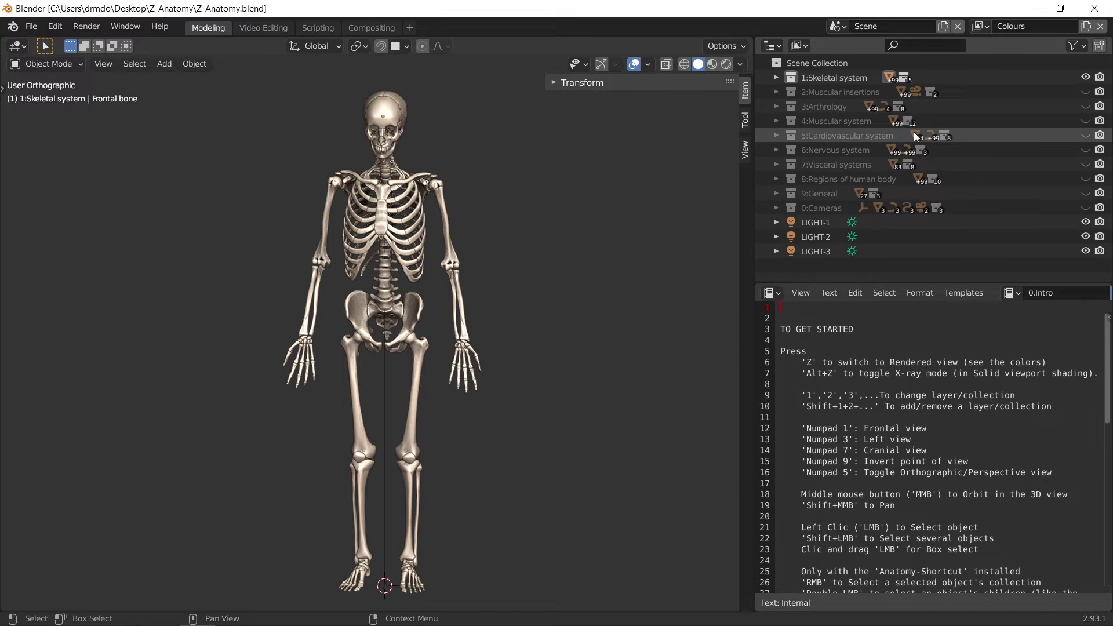
left_click(1087, 78)
left_click(1087, 79)
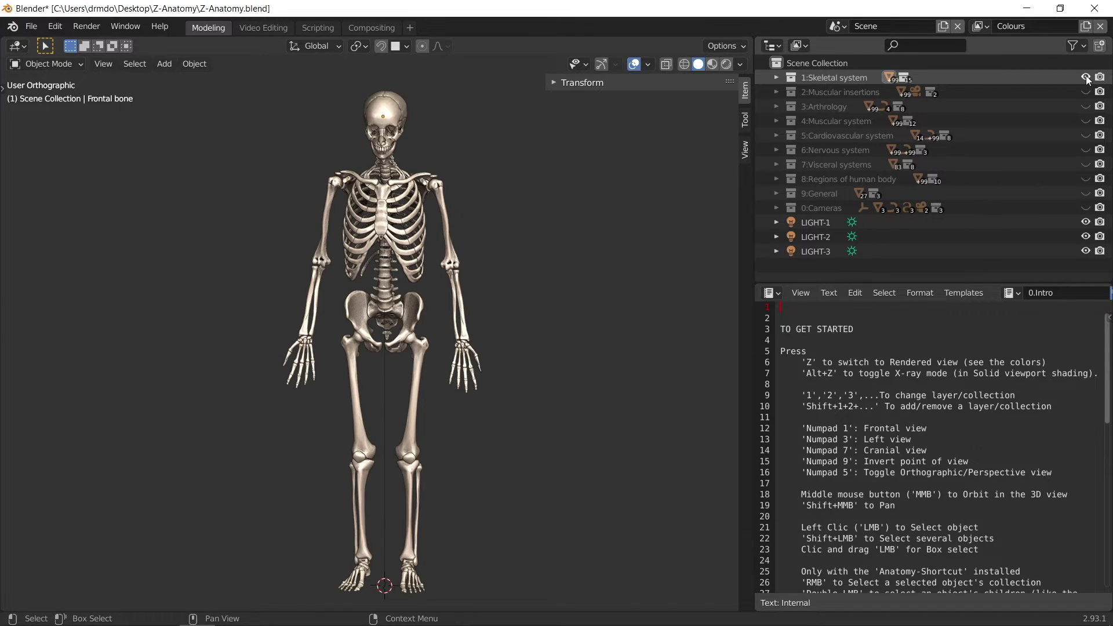
left_click(1086, 78)
left_click(1086, 79)
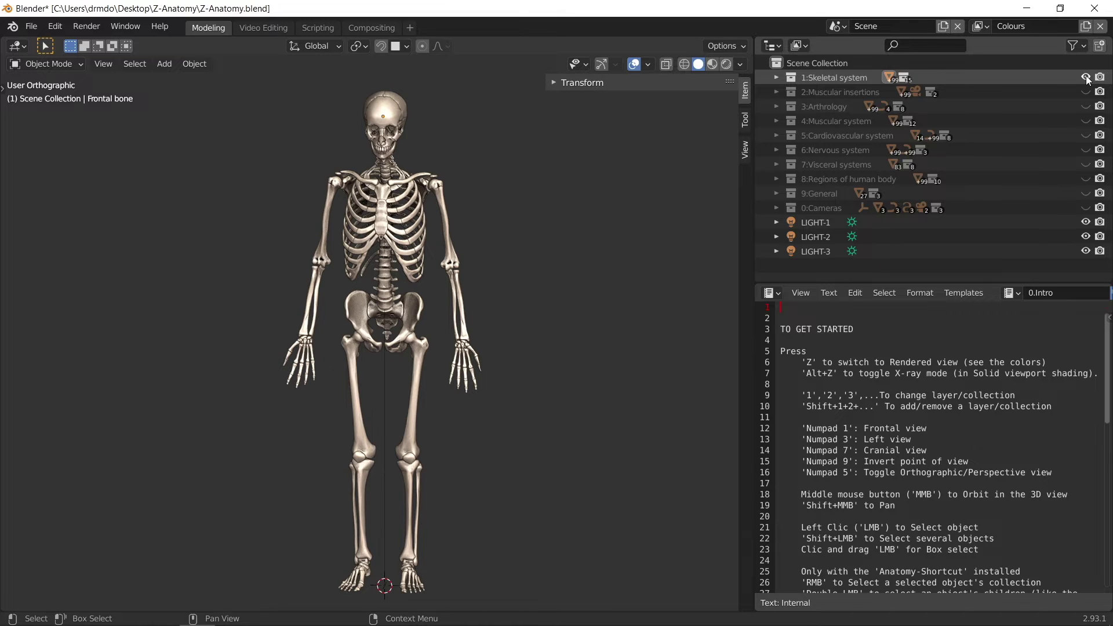
Delete the 3:Arthrology collection together with its whole hierarchy
right_click(827, 109)
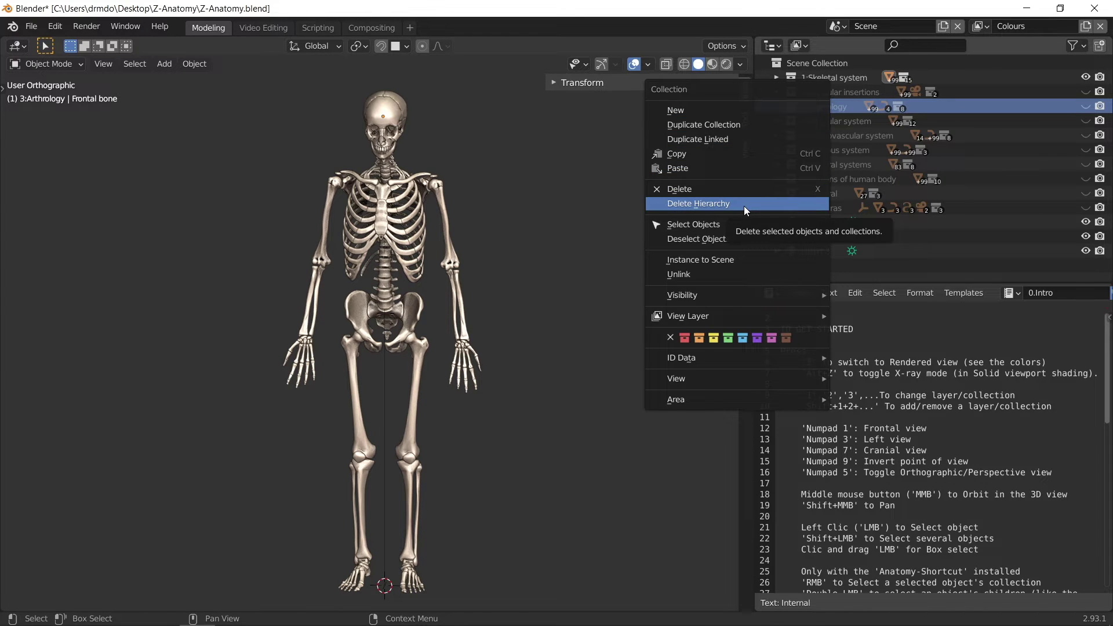
key("Escape")
right_click(836, 99)
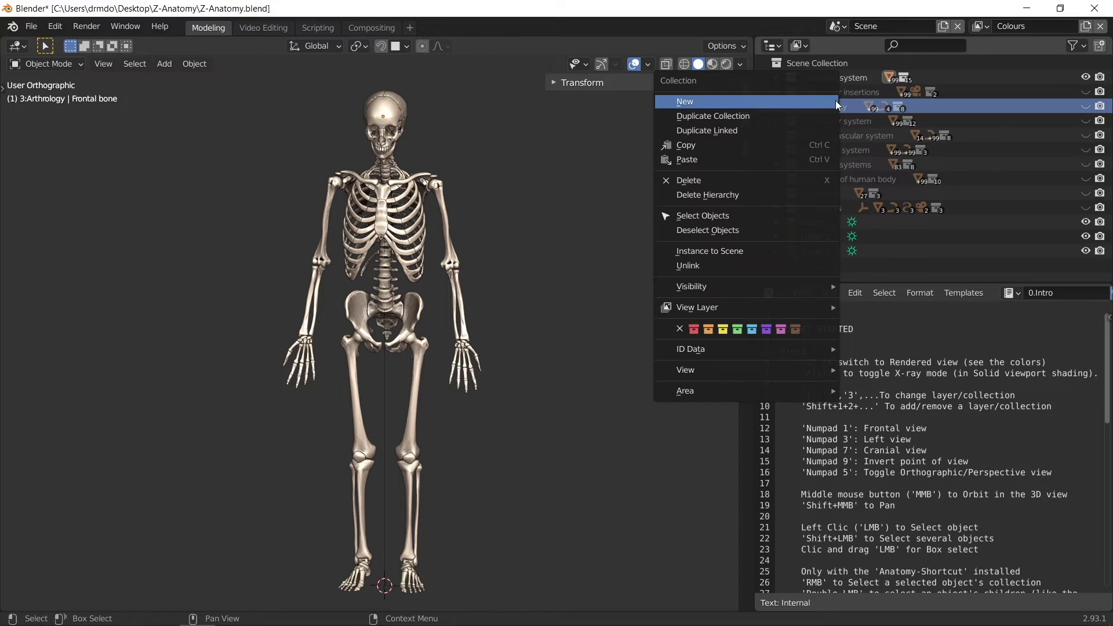
left_click(784, 192)
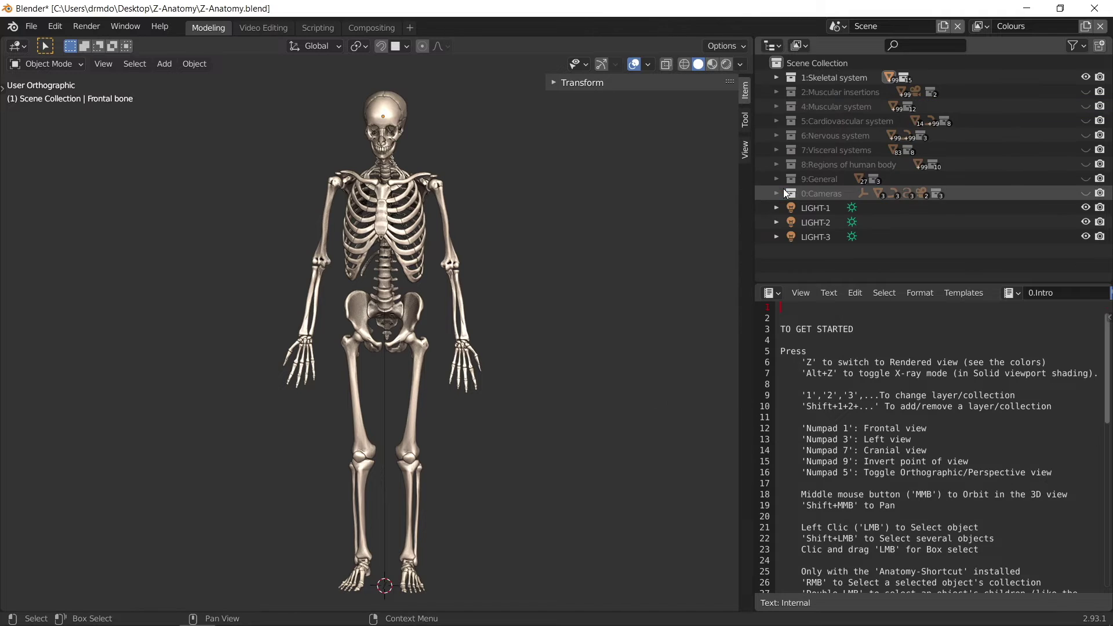
Undo the deletion of the 3:Arthrology collection and collapse its hierarchy in the outliner
key("ctrl")
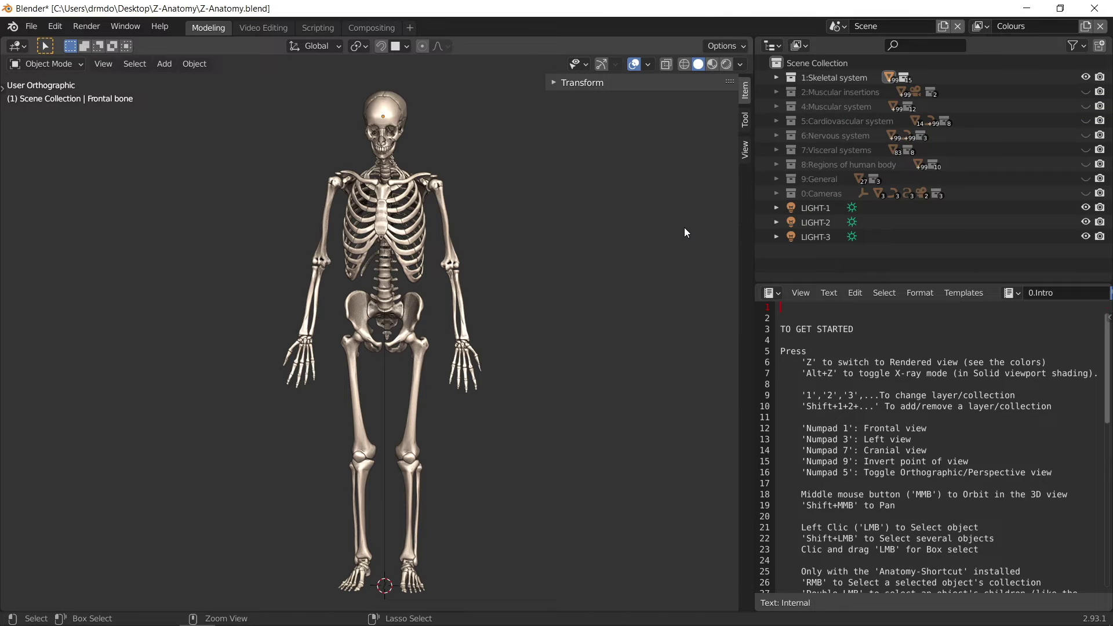
key("ctrl+z")
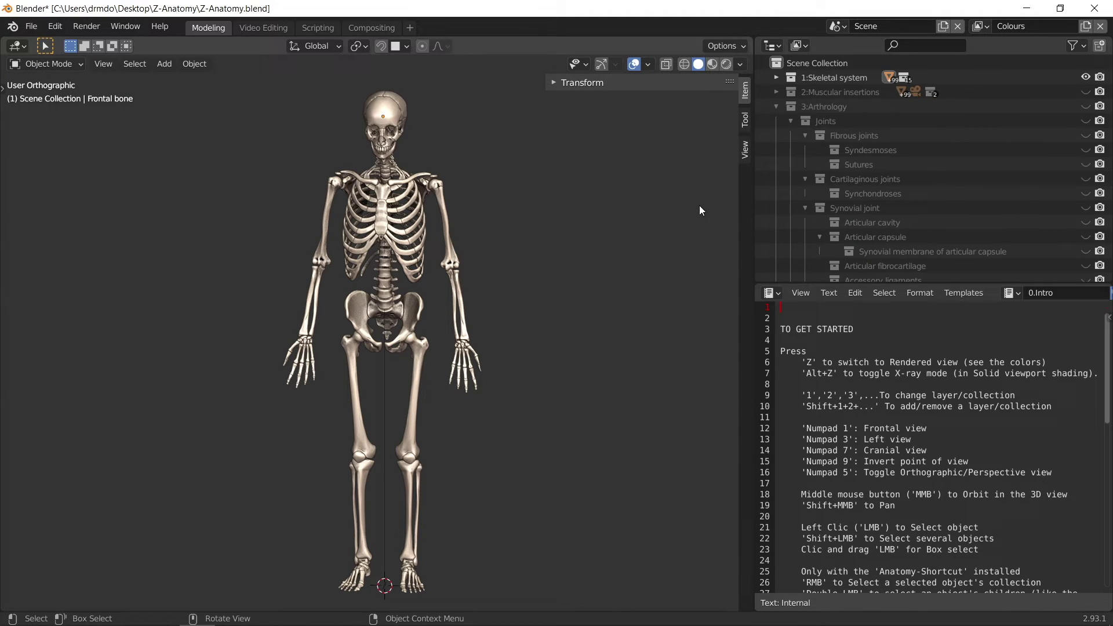
left_click(777, 108)
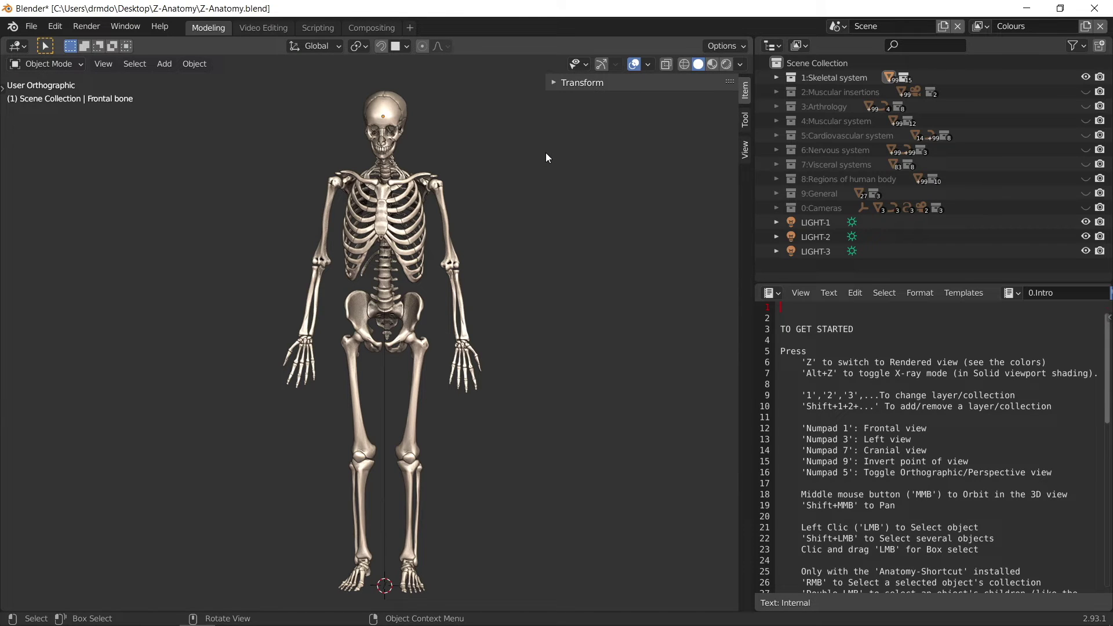
Show everything inside the 1:Skeletal system collection and view the skeleton from another angle
right_click(815, 77)
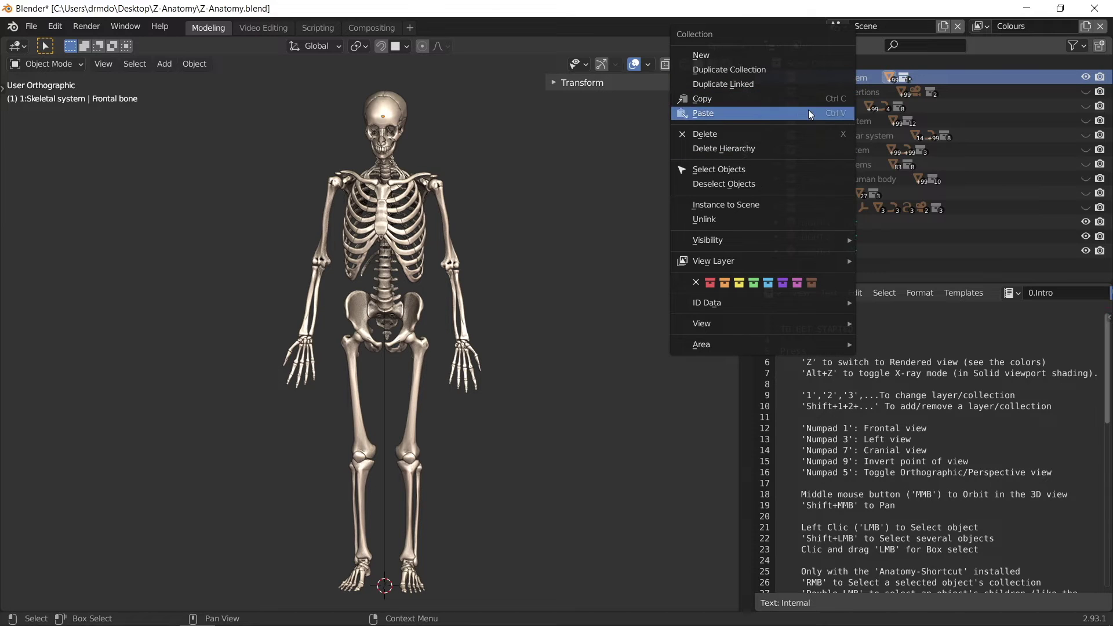
mouse_move(785, 240)
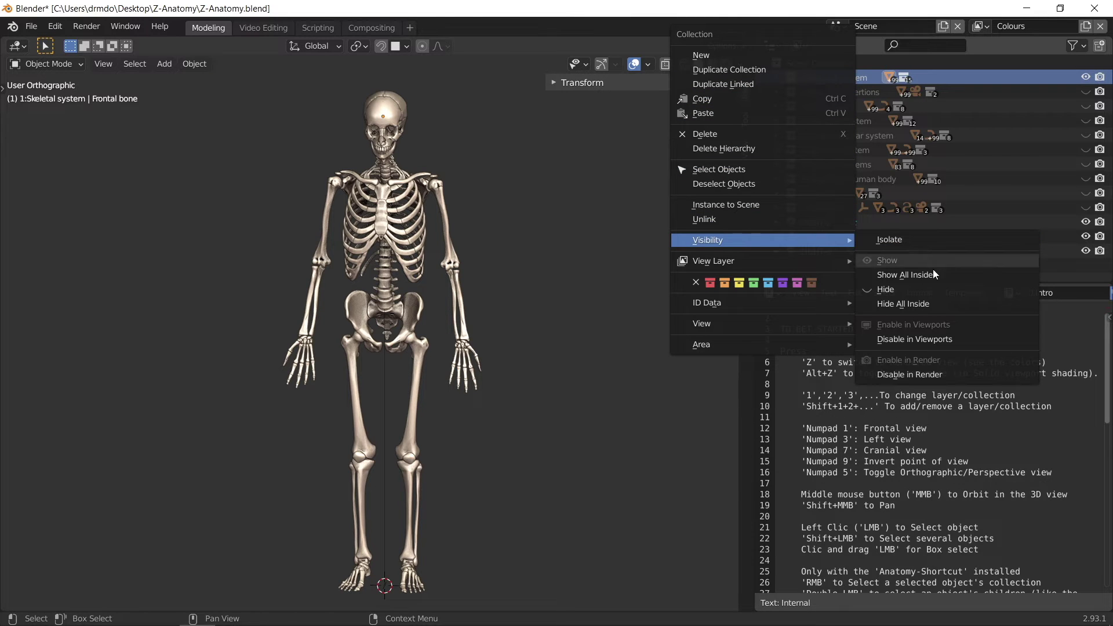
left_click(976, 274)
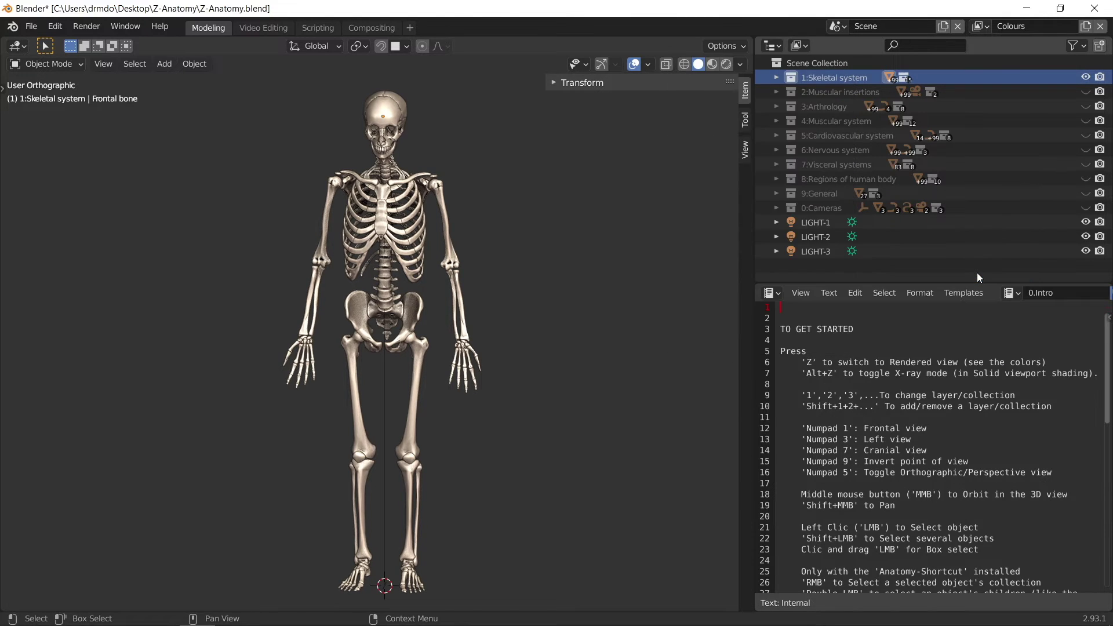
middle_click_drag(589, 270, 524, 249)
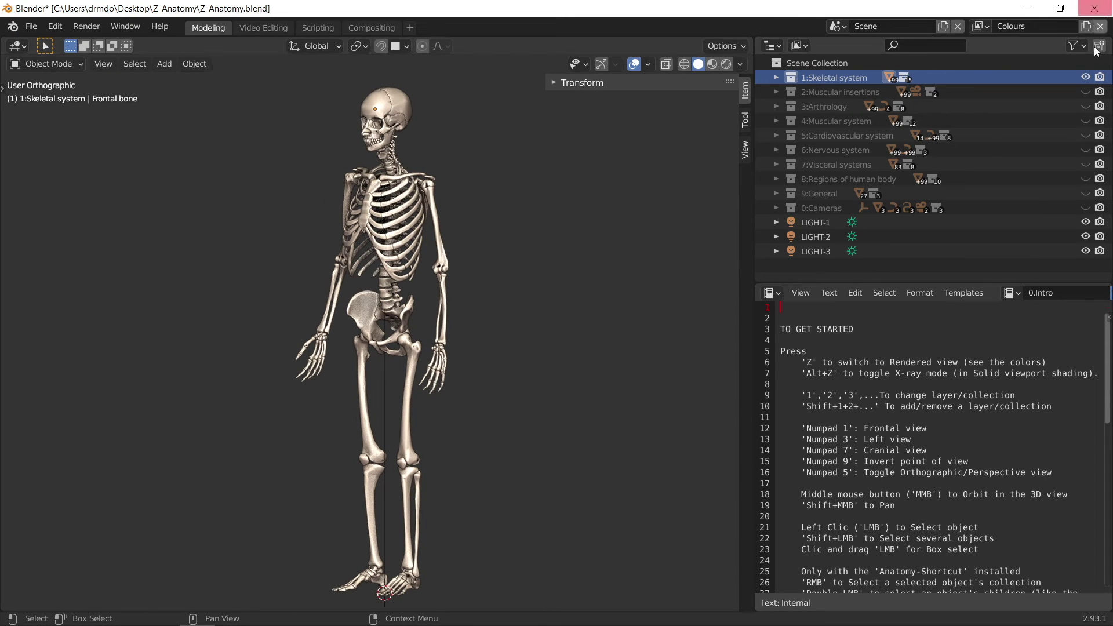
Hide the 1:Skeletal system collection, show the 6:Nervous system collection instead, and frame the brain up close
left_click(1086, 77)
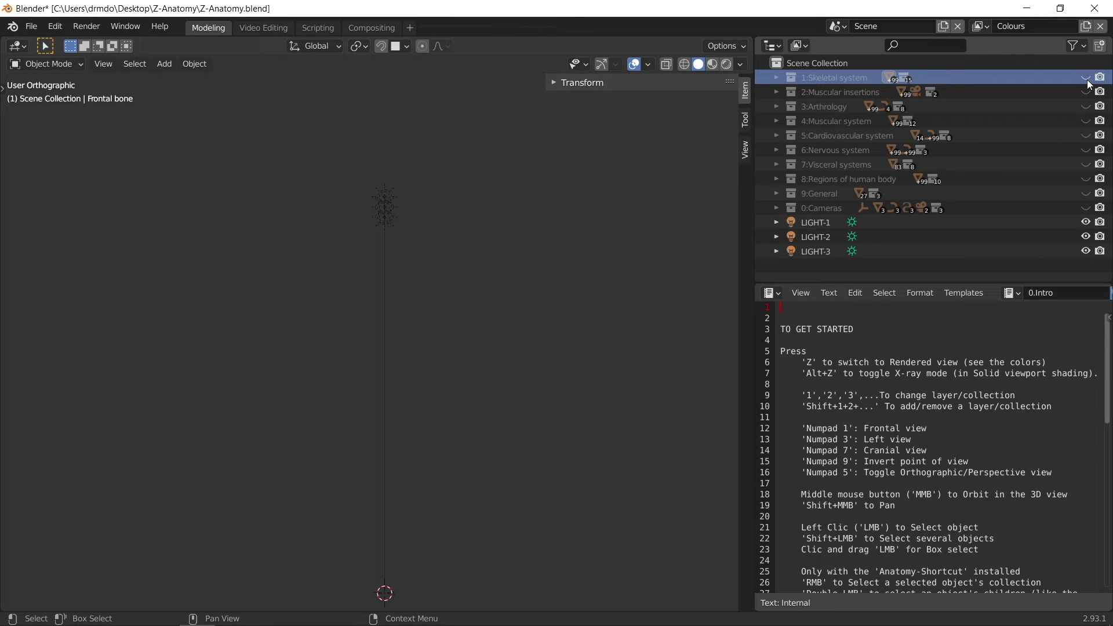
right_click(838, 152)
mouse_move(792, 239)
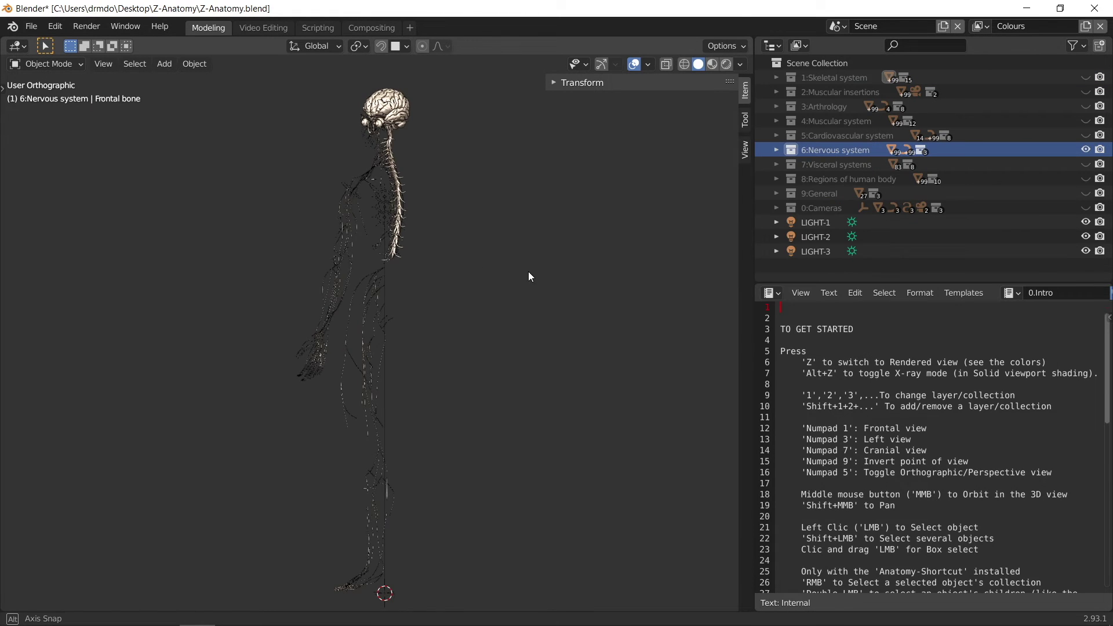
middle_click_drag(528, 273, 517, 241)
middle_click_drag(485, 286, 479, 366, "shift")
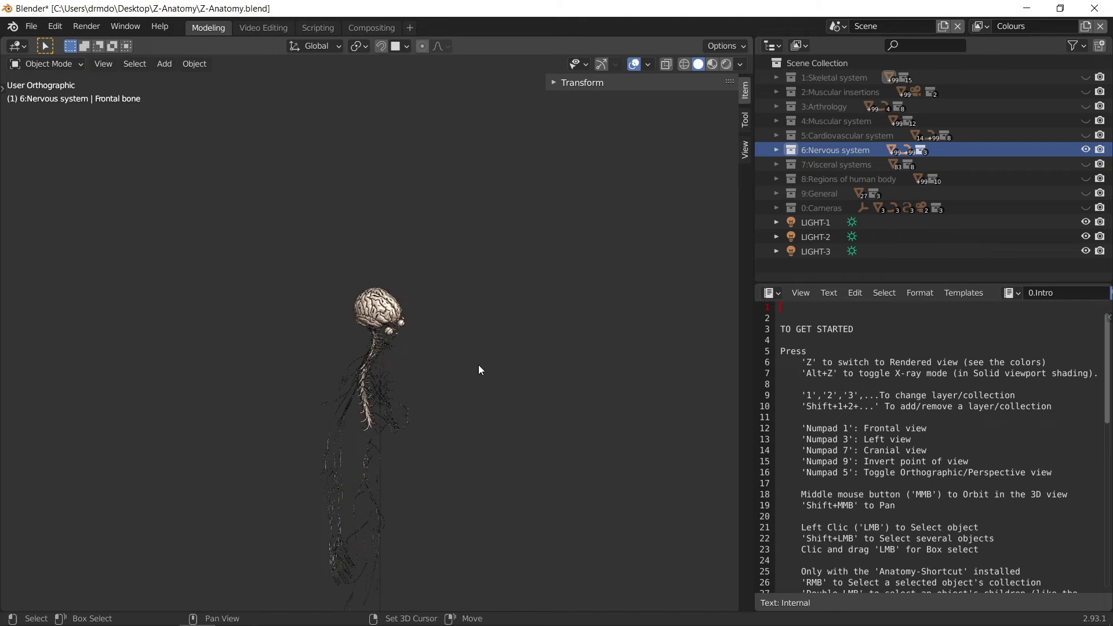
scroll(481, 370, "up", 5)
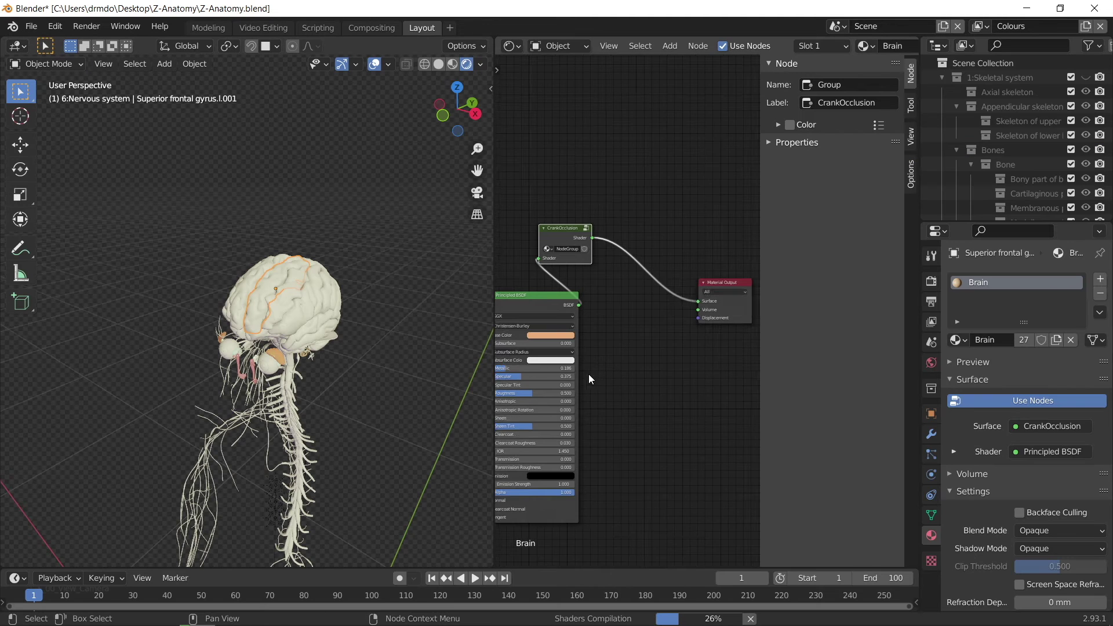
Inspect the brain's material nodes and examine the coloured eyes, brain and nerves up close in the 3D view
scroll(589, 379, "up", 2)
left_click_drag(605, 282, 535, 175)
middle_click_drag(567, 170, 607, 201)
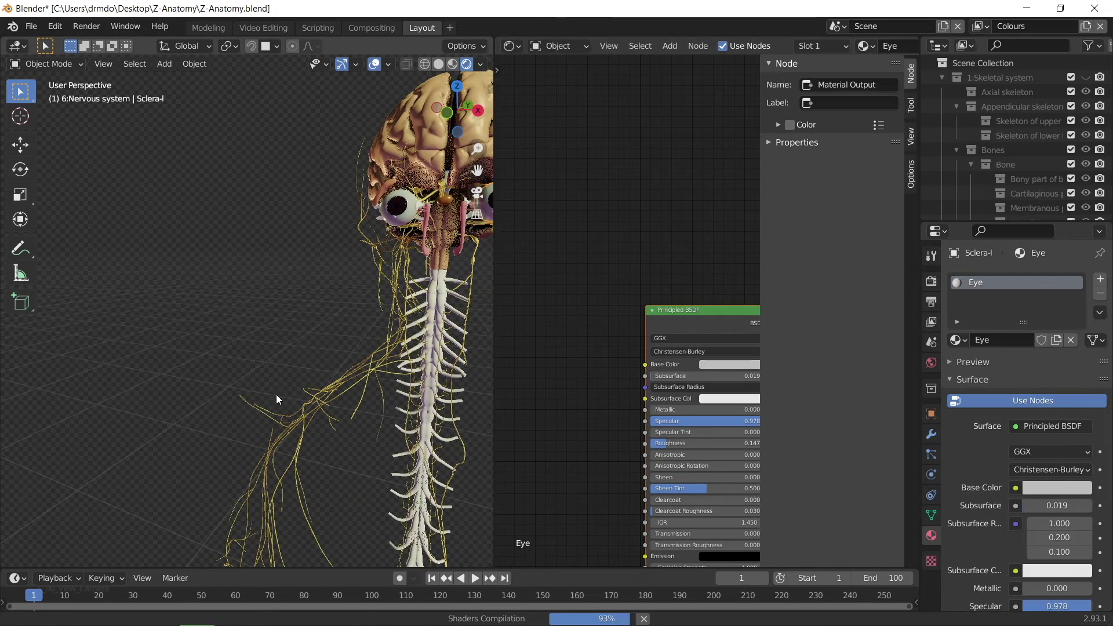
scroll(357, 351, "up", 6)
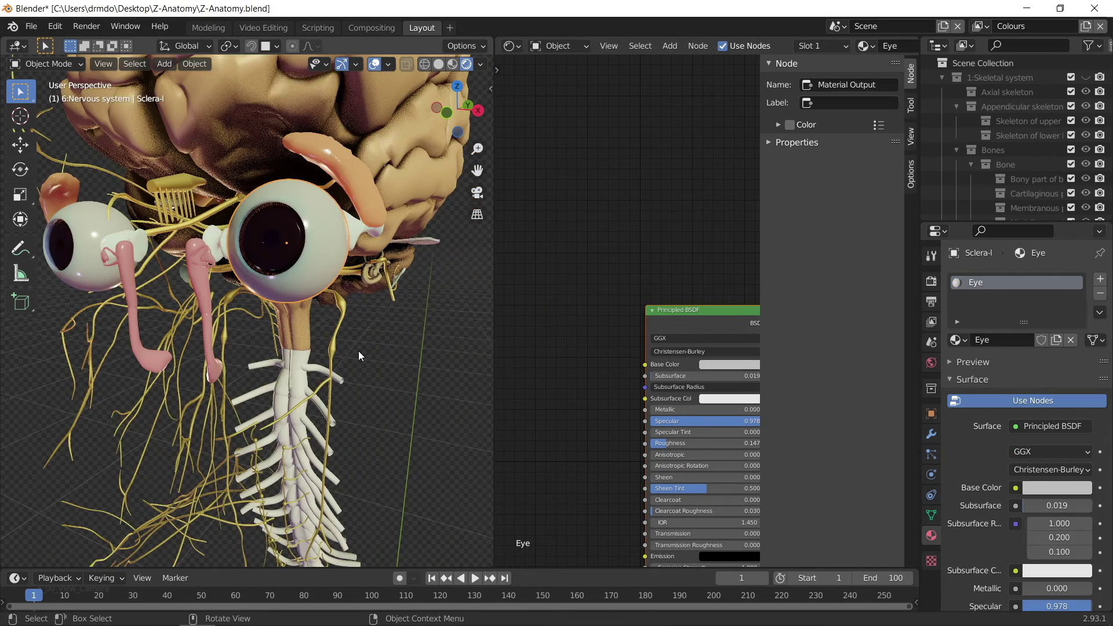
middle_click_drag(359, 350, 420, 340)
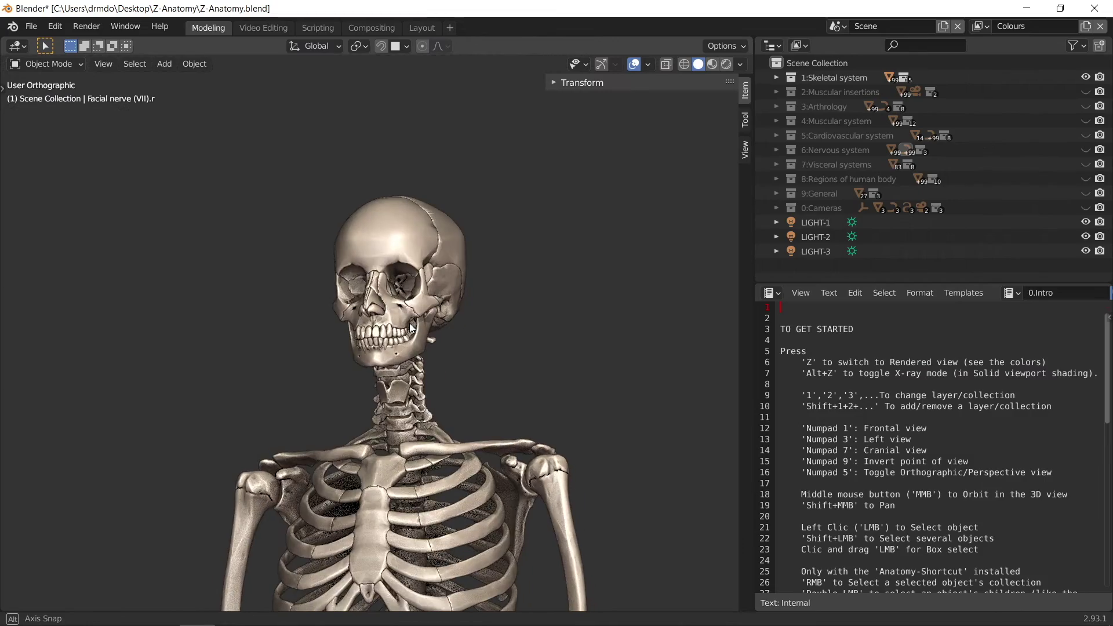
Try deleting the 8:Regions of human body collection together with its whole hierarchy, and undo the deletion
middle_click_drag(410, 331, 603, 341)
scroll(381, 342, "up", 4)
scroll(387, 342, "down", 3)
left_click(837, 180)
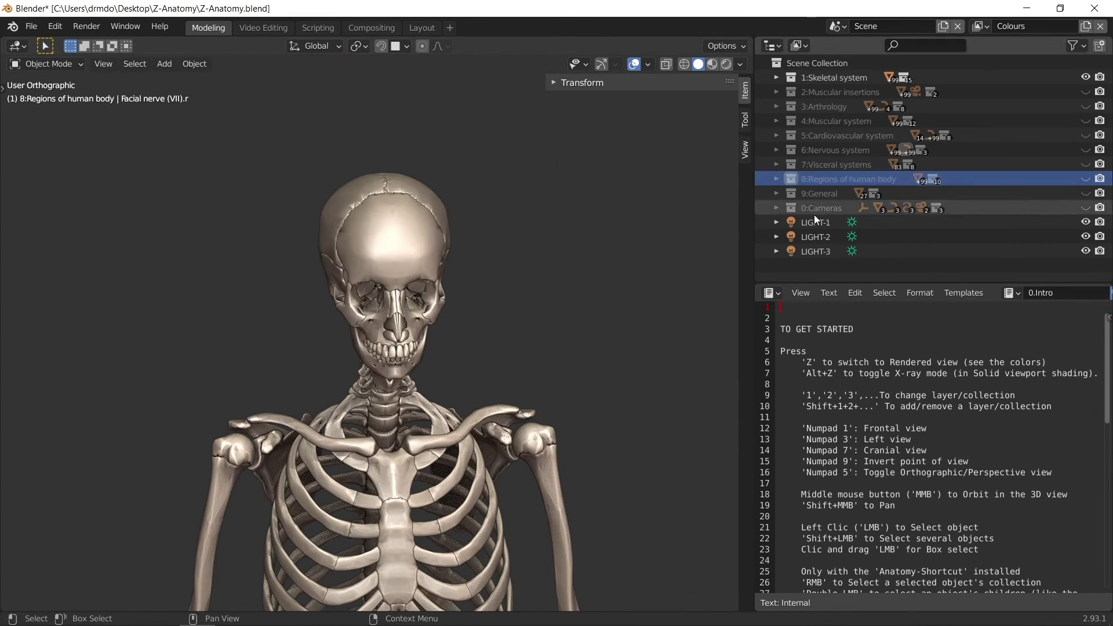
right_click(874, 179)
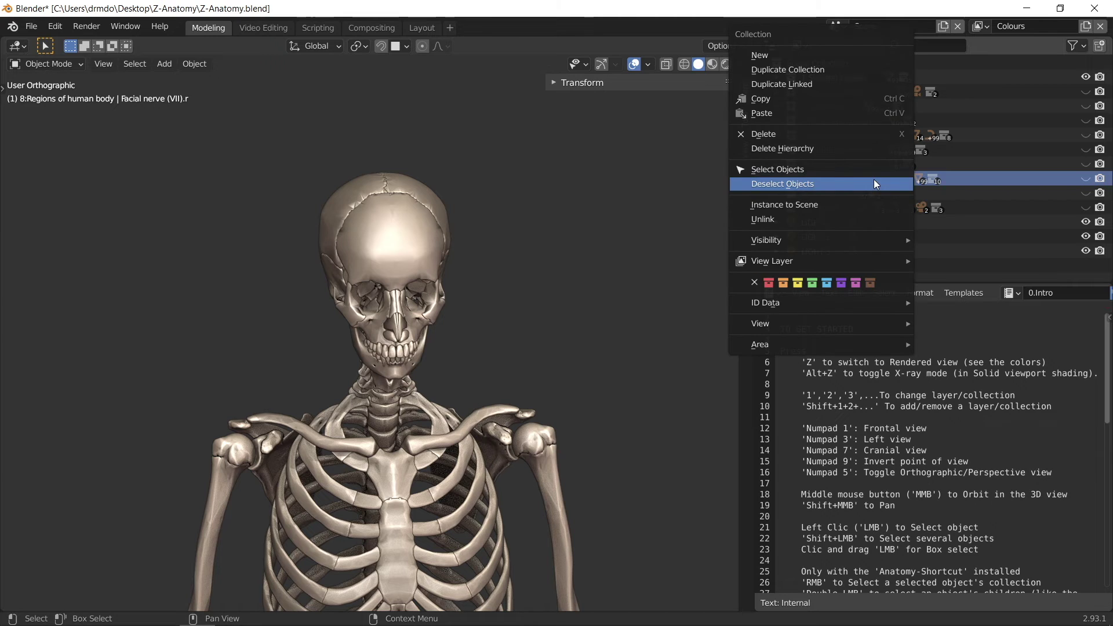
left_click(856, 151)
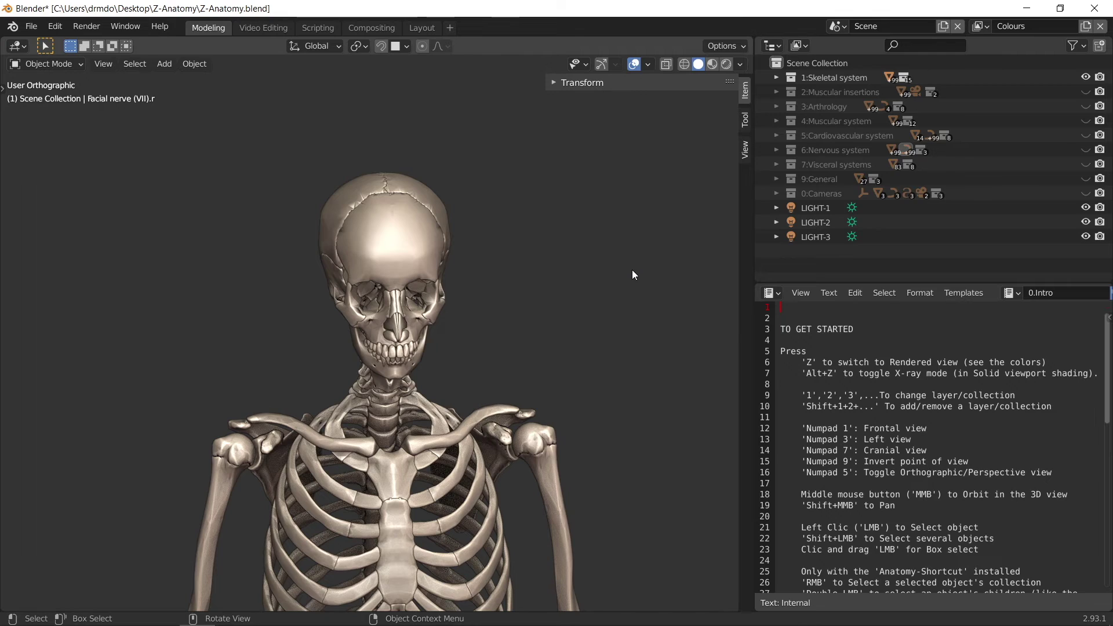
key("ctrl+z")
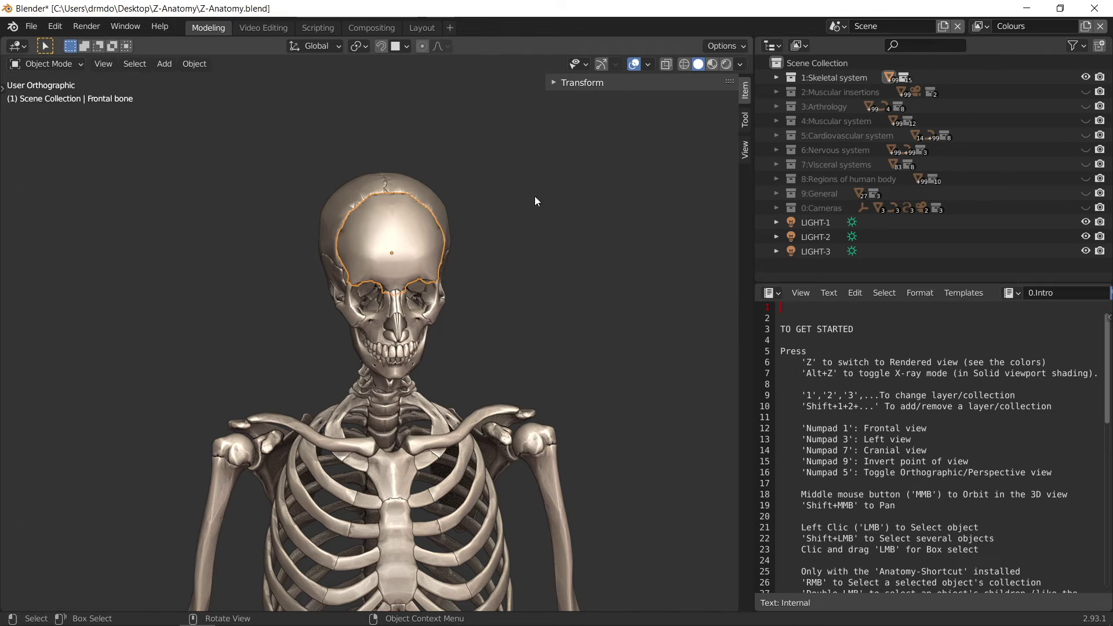
Delete the selected frontal bone from the skull to open up the inside of the cranium
key("x")
left_click(429, 226)
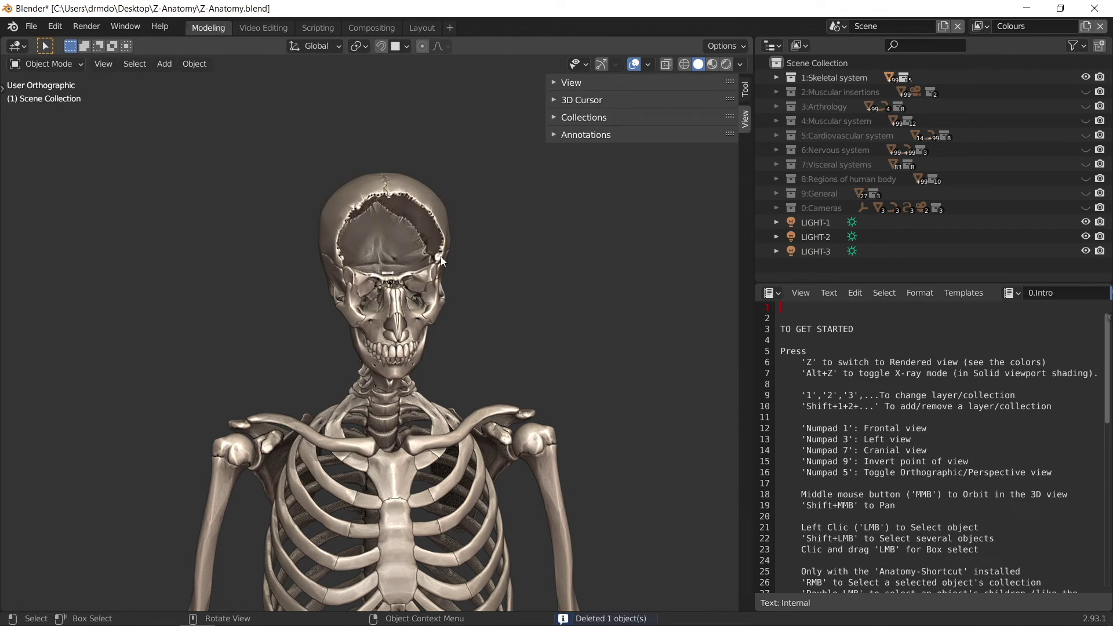
scroll(440, 257, "up", 3)
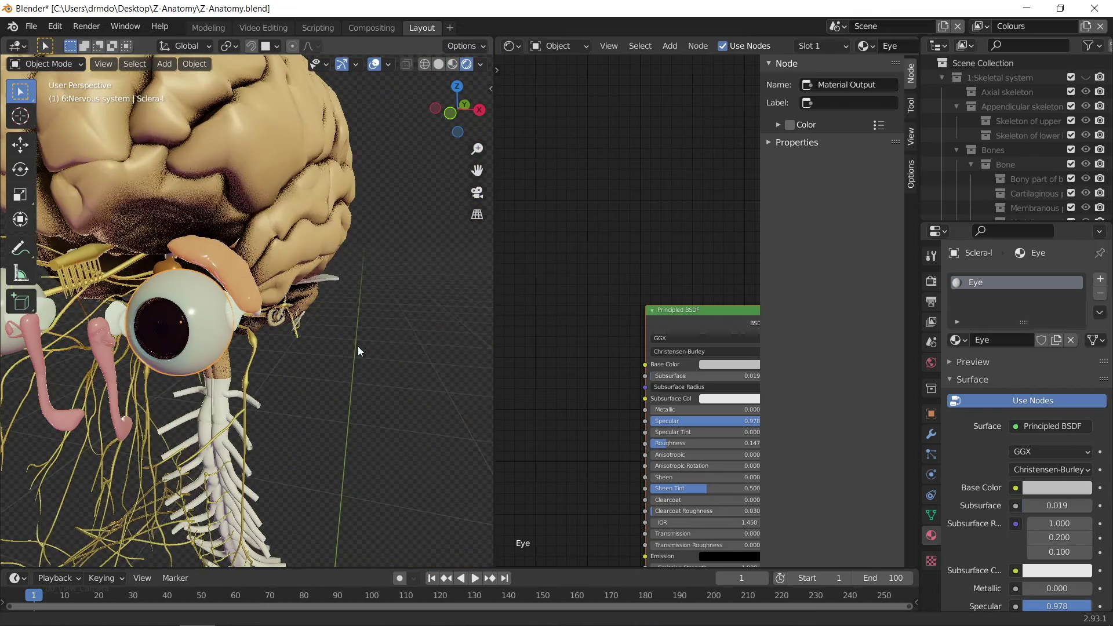
middle_click_drag(358, 351, 403, 367)
scroll(383, 352, "down", 4)
scroll(326, 349, "up", 3)
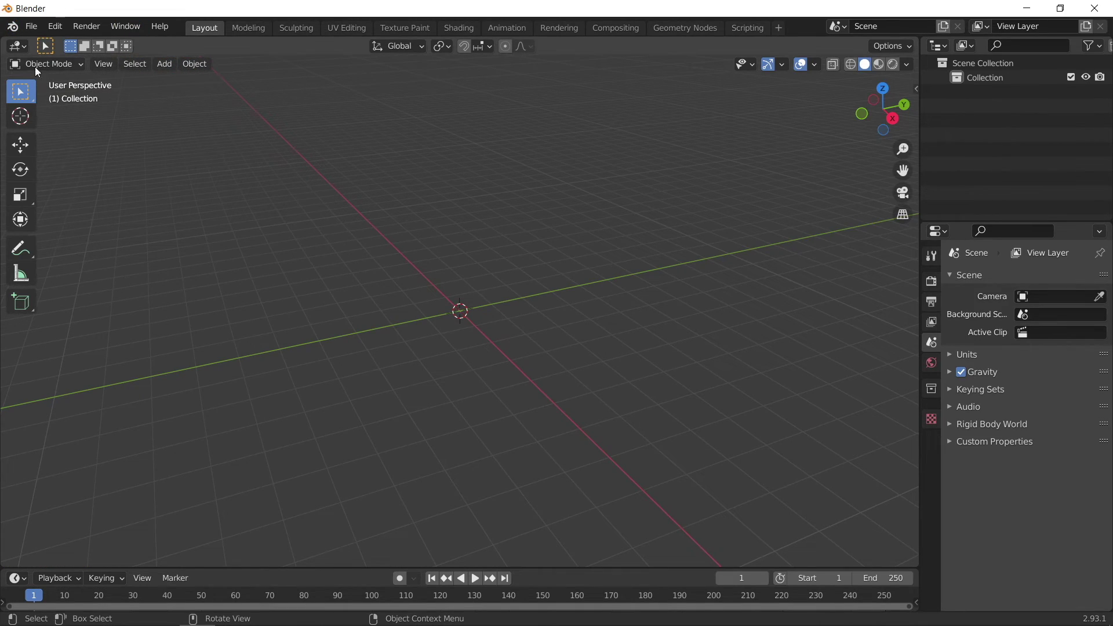
Start appending from Z-Anatomy.blend in the Desktop's Z-Anatomy folder and open the file's Collection category
left_click(35, 26)
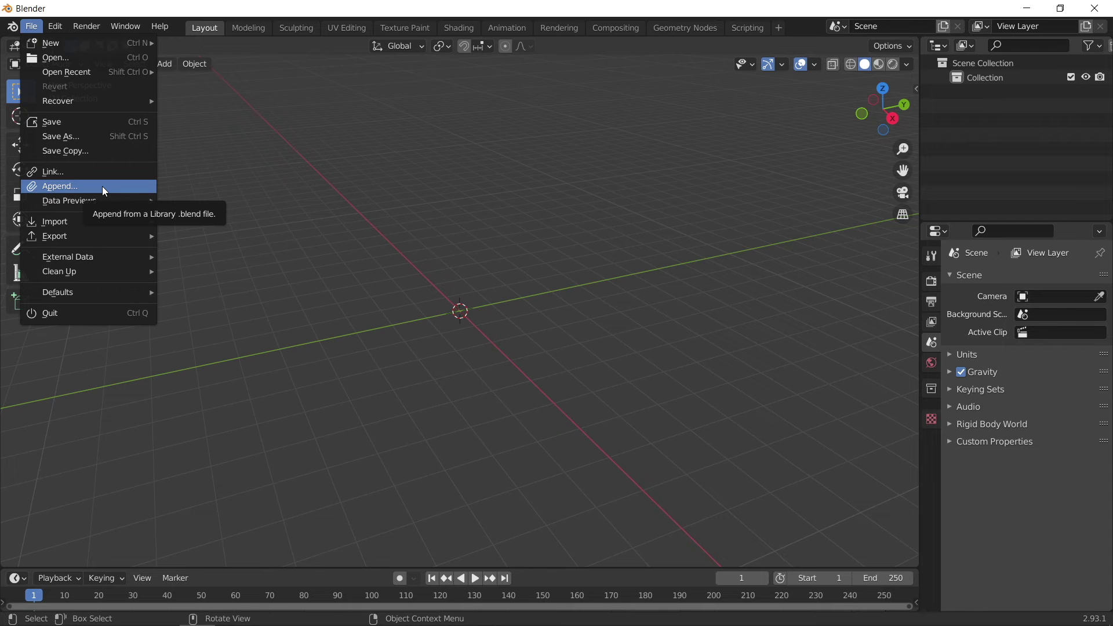
left_click(32, 27)
left_click(61, 188)
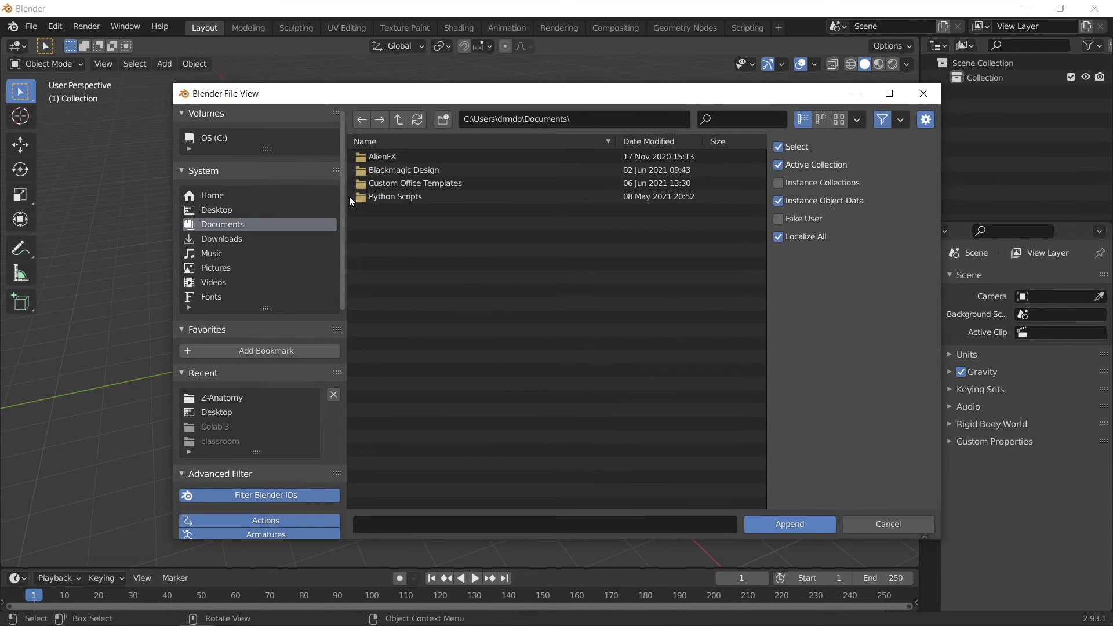
left_click(223, 210)
left_click(385, 171)
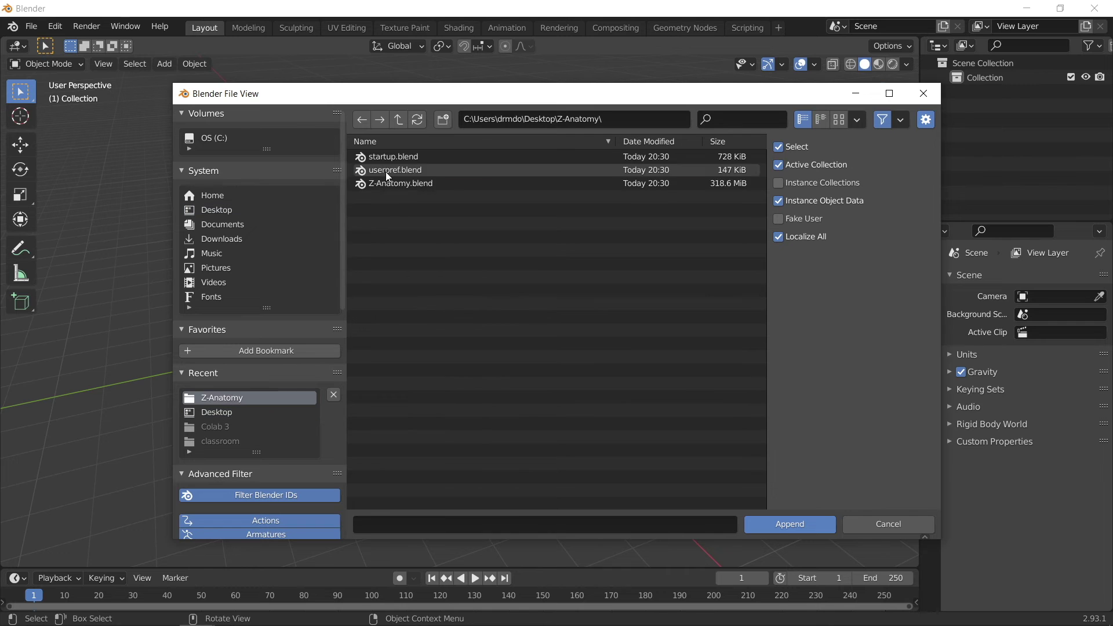
left_click(413, 183)
left_click(413, 183)
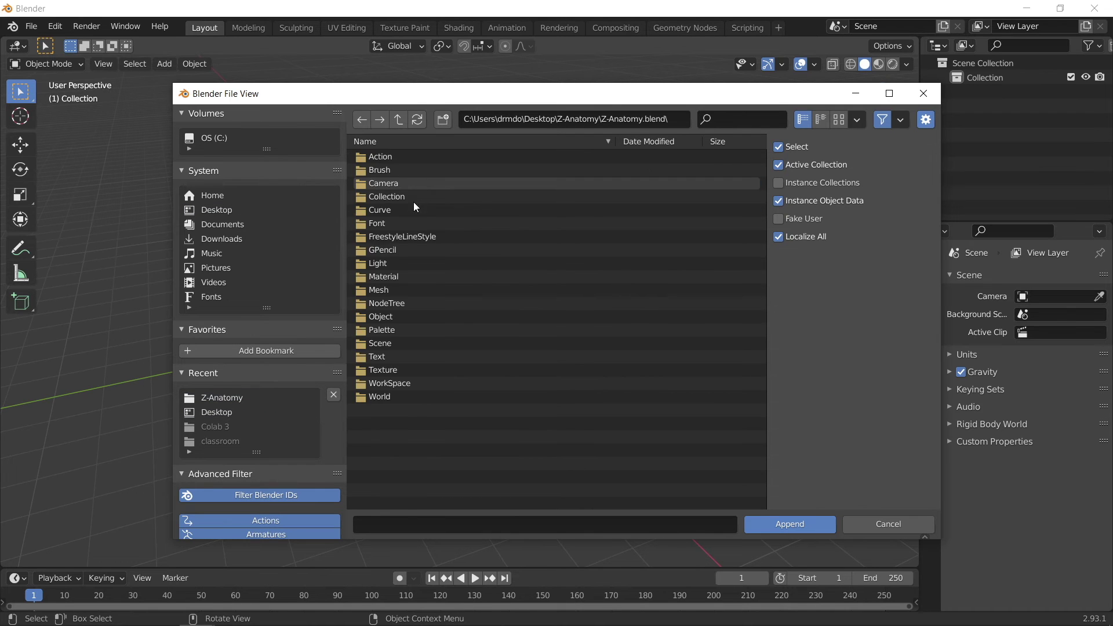
left_click(409, 196)
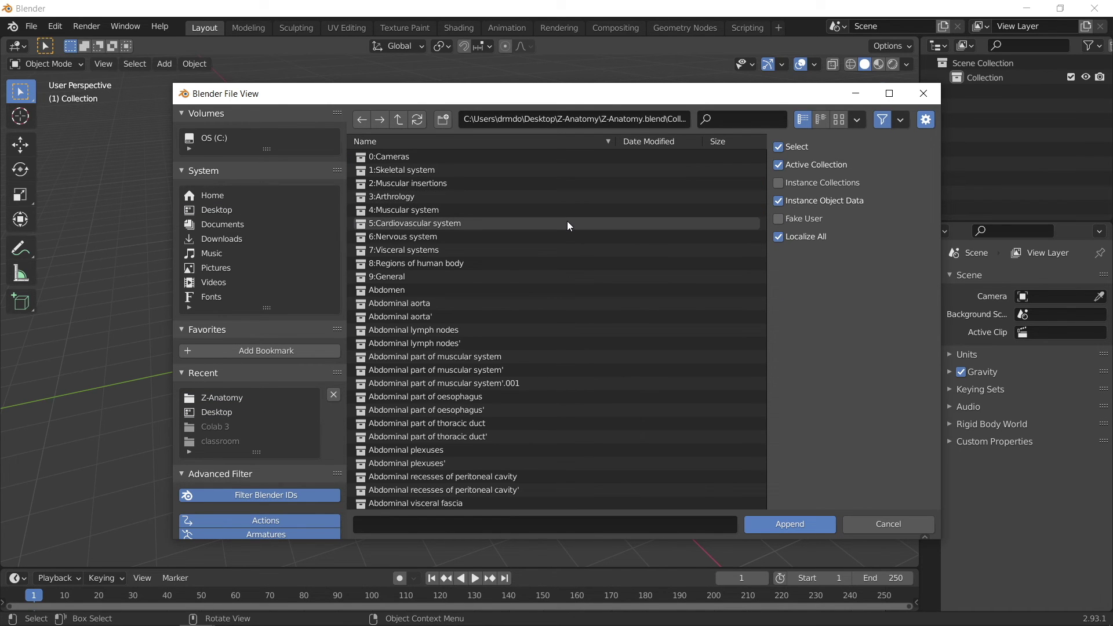
Search the file's collections for "heart" and append the Heart collection to the empty scene
scroll(567, 221, "down", 15)
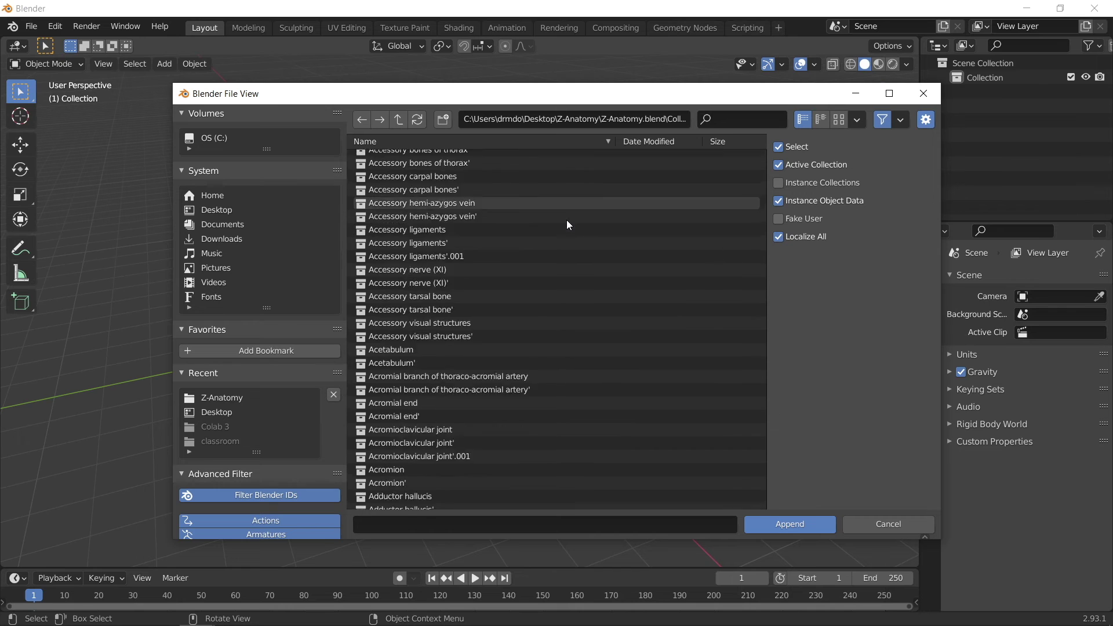
scroll(568, 223, "up", 15)
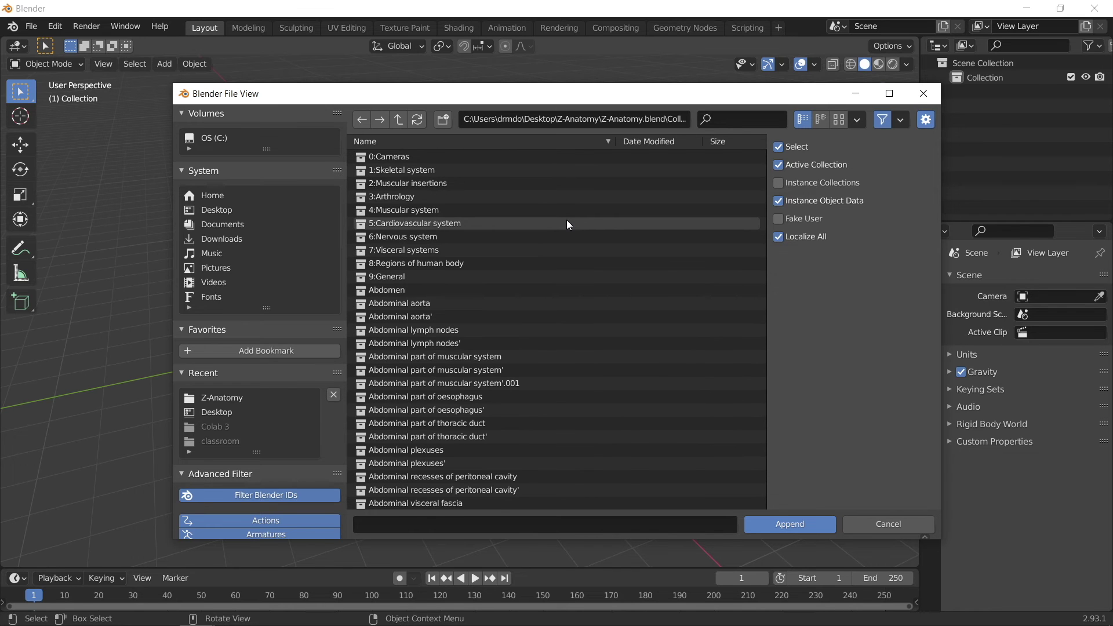
scroll(566, 224, "down", 8)
scroll(566, 223, "up", 8)
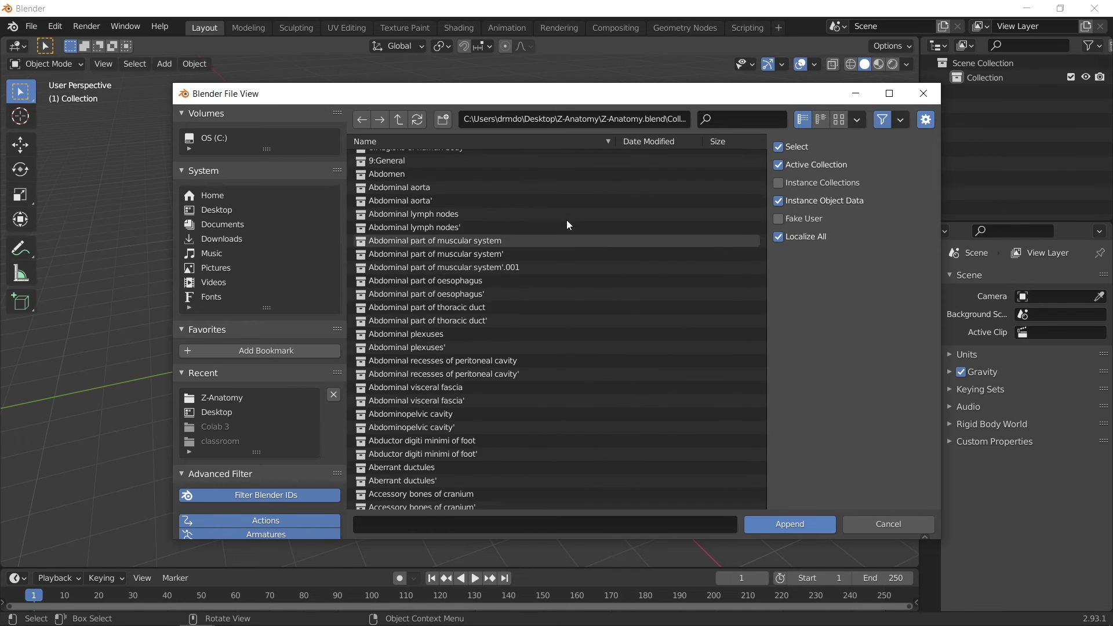
left_click(732, 114)
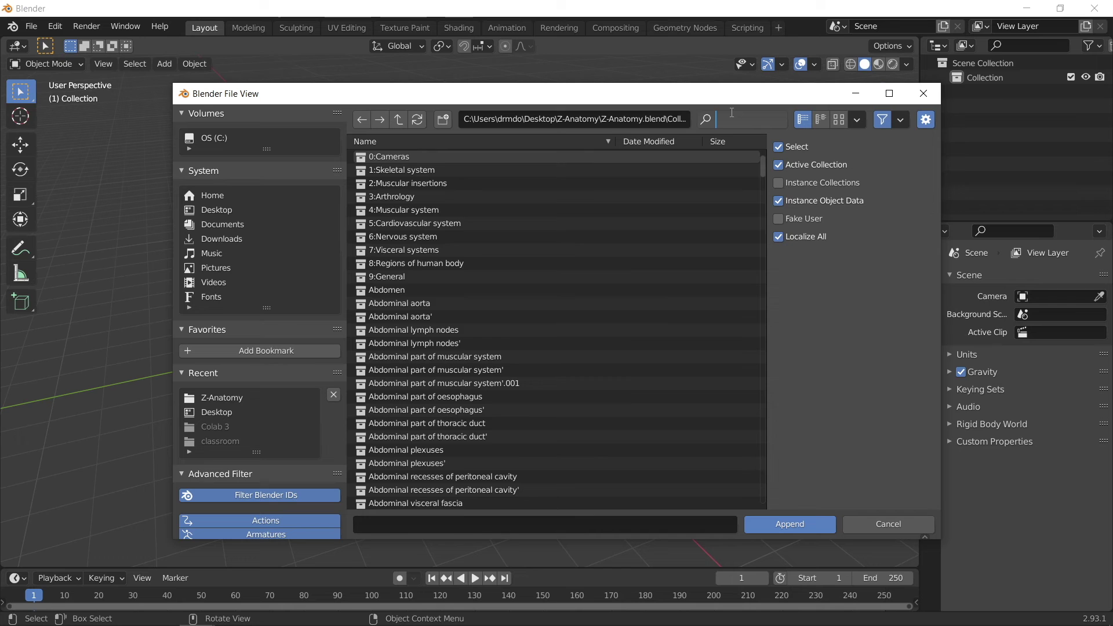
type("heart")
key("Return")
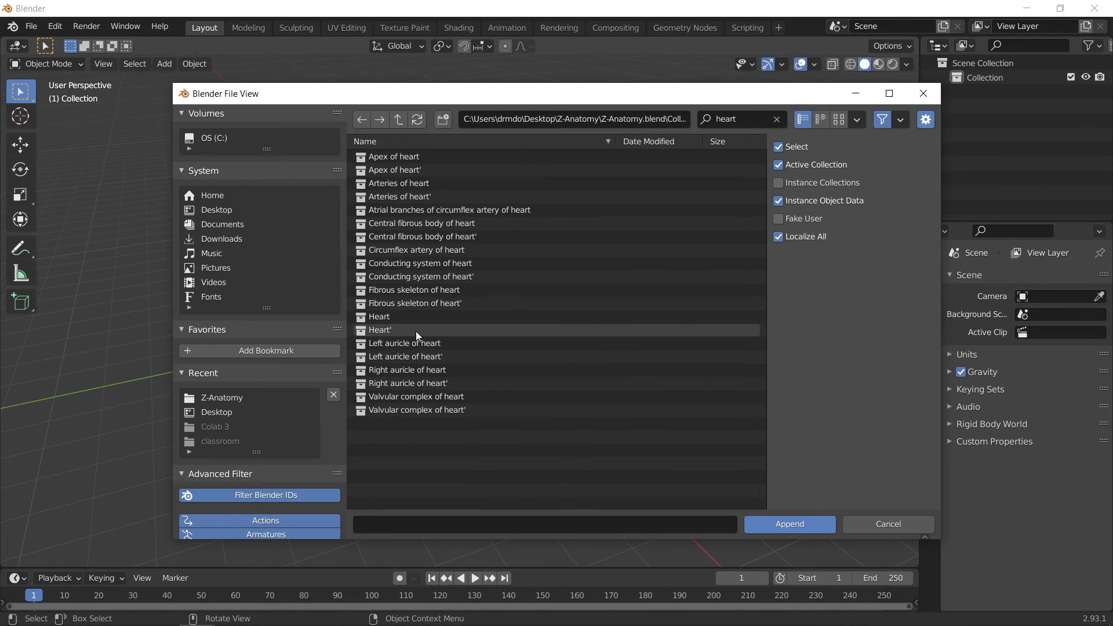
left_click(406, 319)
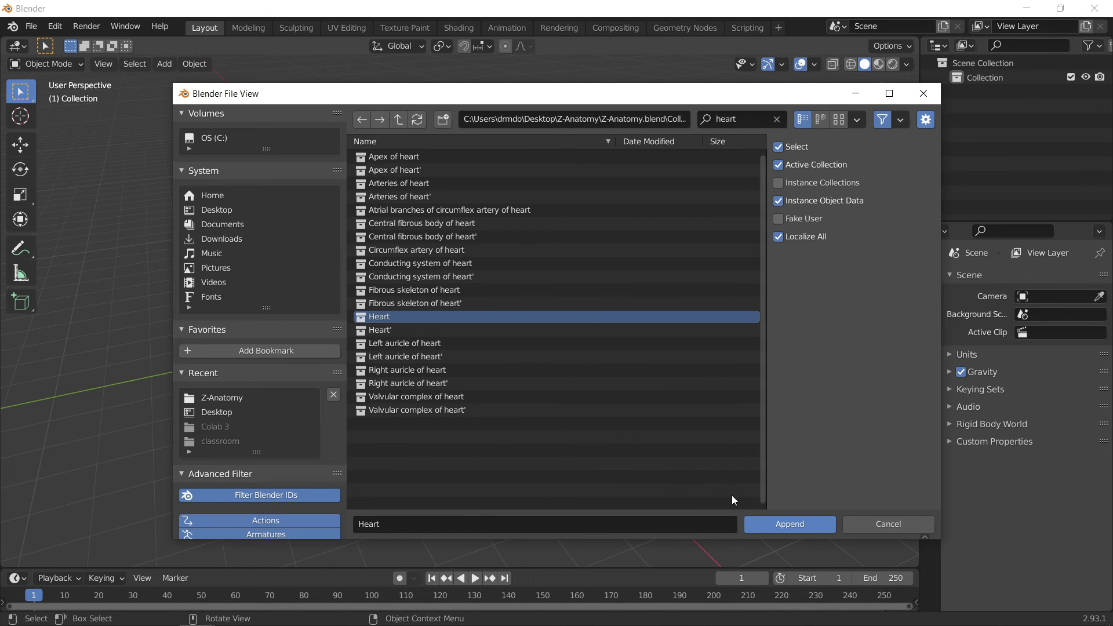
left_click(777, 525)
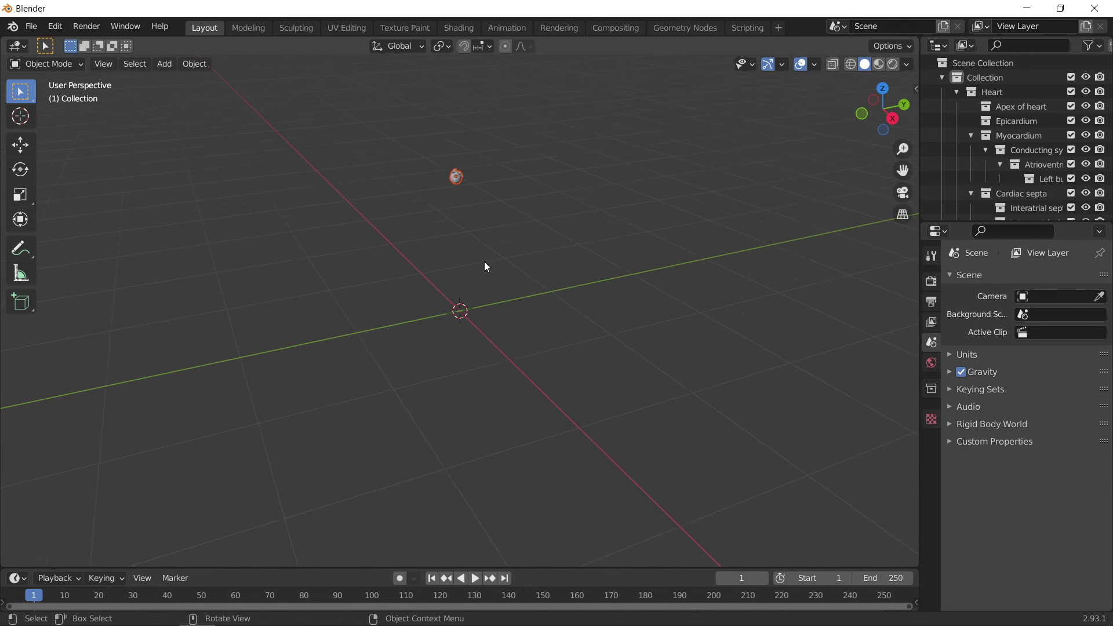
Frame the appended heart in the viewport and examine its rendered surface and vessels from several angles
key("KP_Decimal")
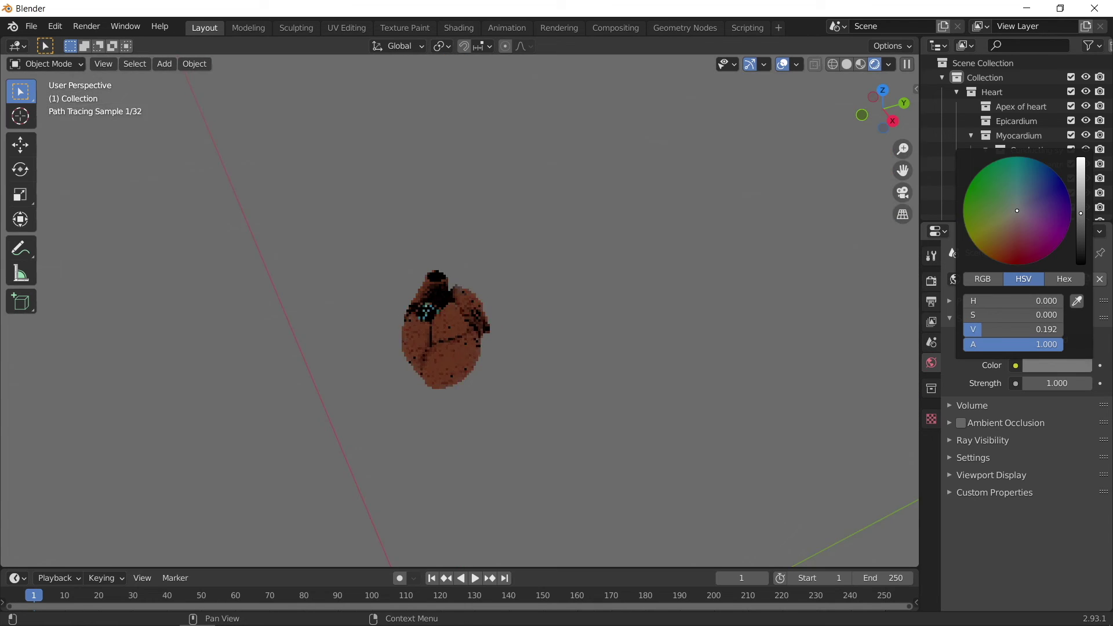
scroll(612, 310, "up", 7)
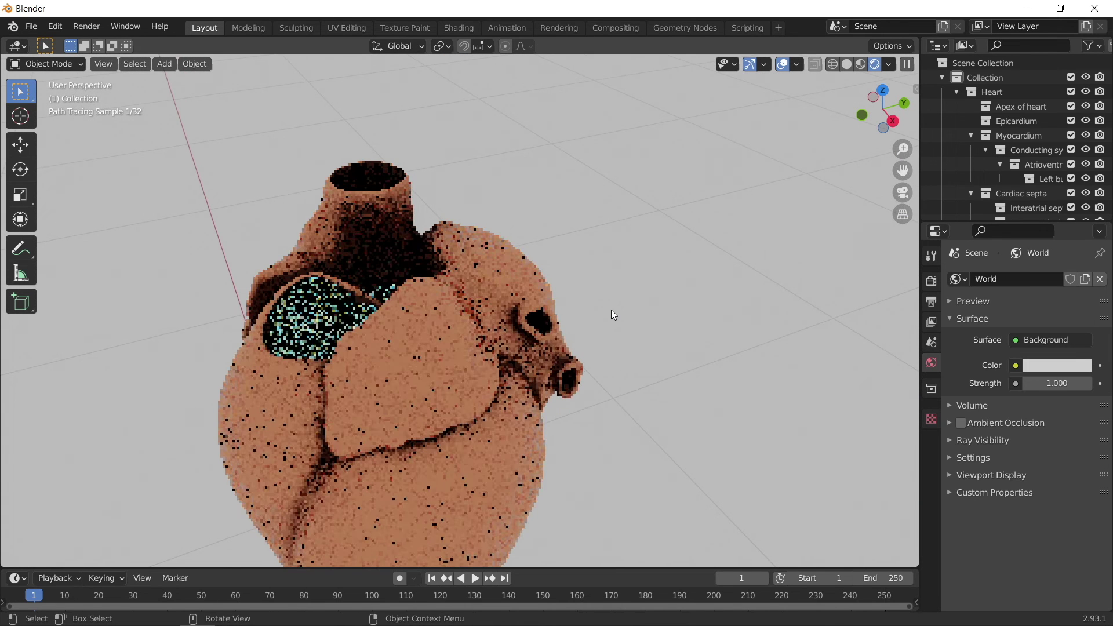
scroll(611, 310, "down", 3)
middle_click_drag(611, 310, 742, 295)
middle_click_drag(688, 320, 621, 330)
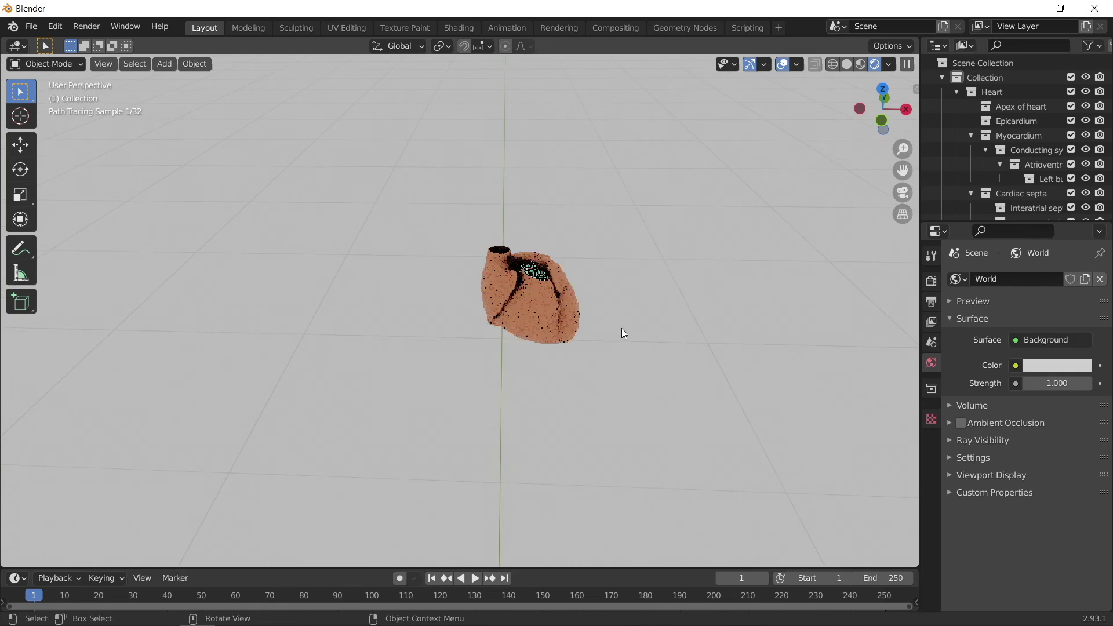